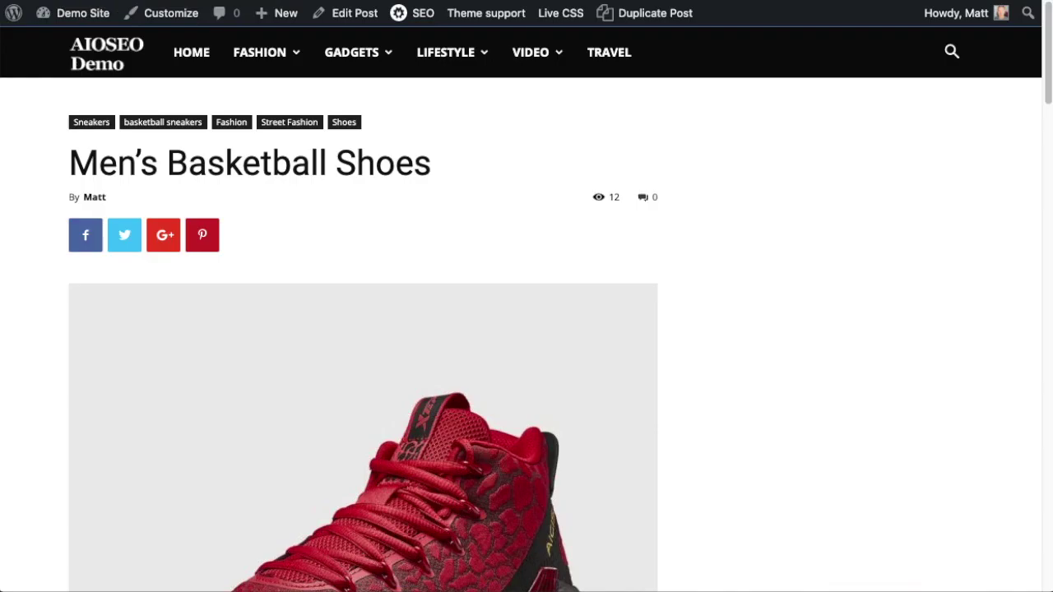
Step: Scroll through the current page to review its content
scroll(698, 422, down, 2)
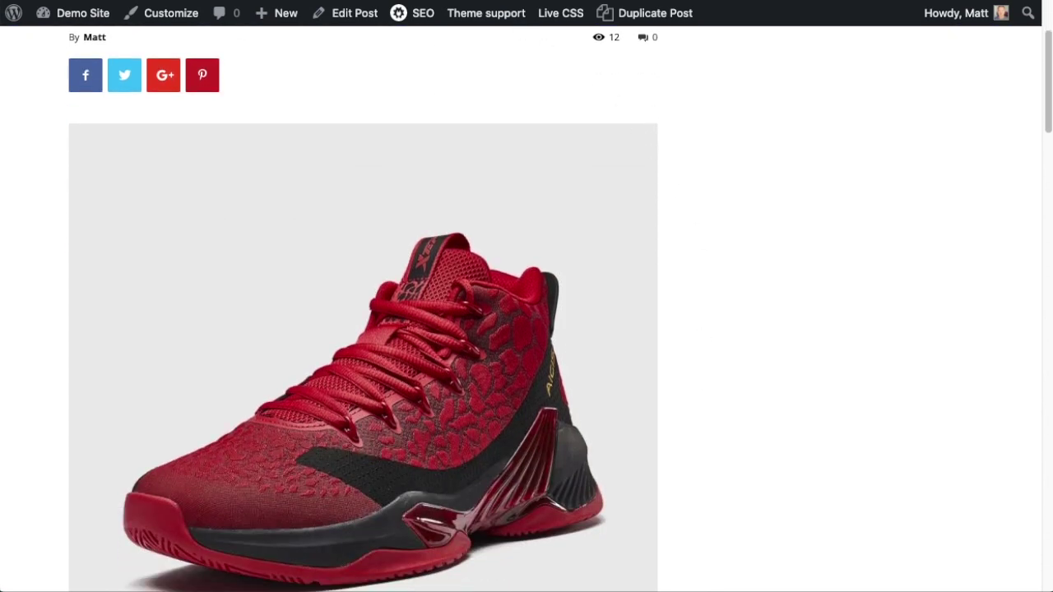
scroll(651, 156, down, 8)
scroll(678, 367, up, 2)
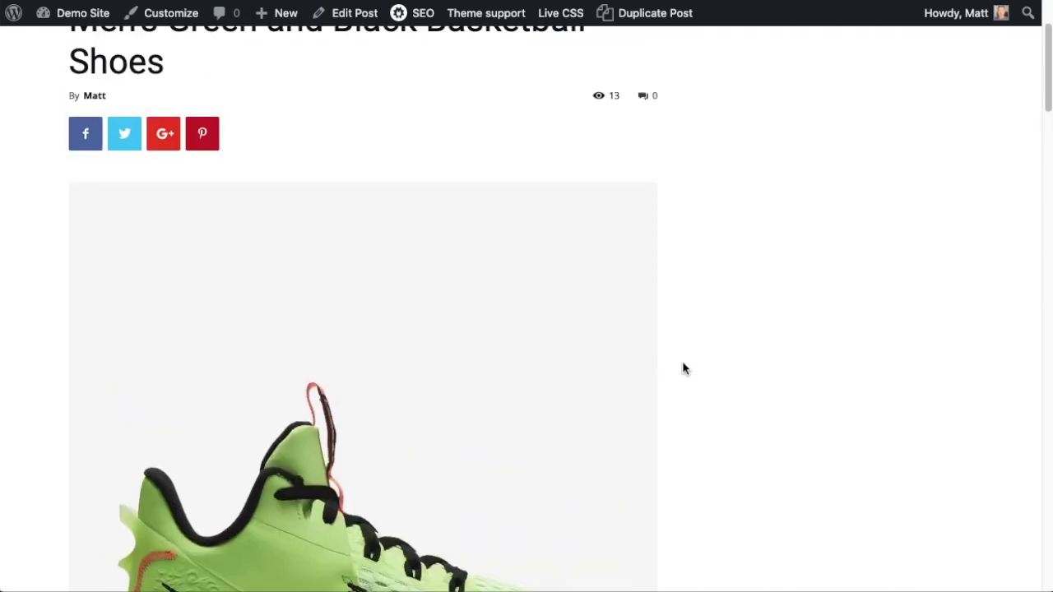
scroll(683, 369, down, 1)
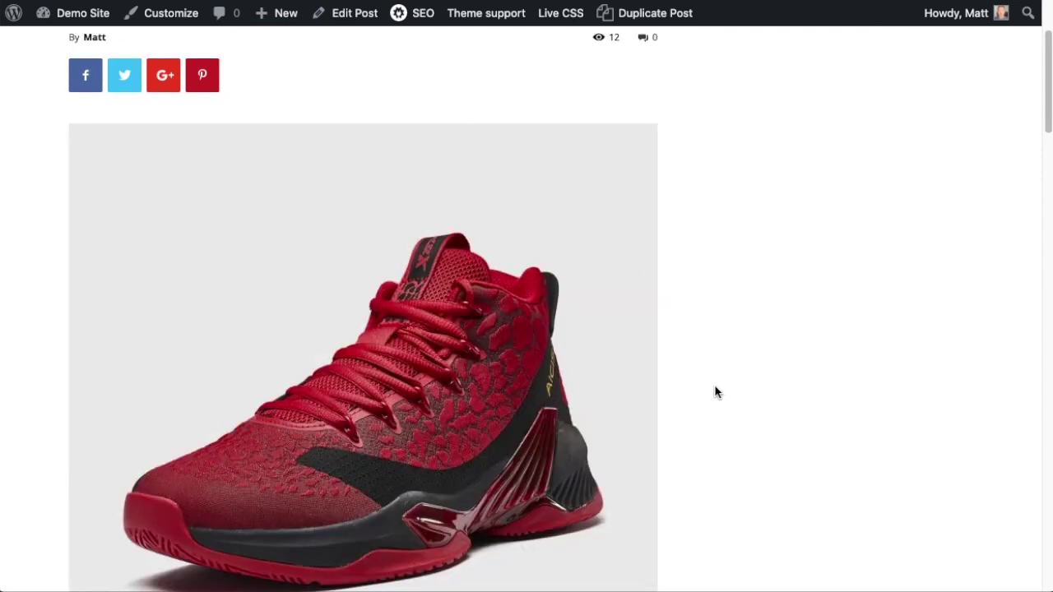
scroll(714, 393, down, 5)
scroll(715, 392, down, 2)
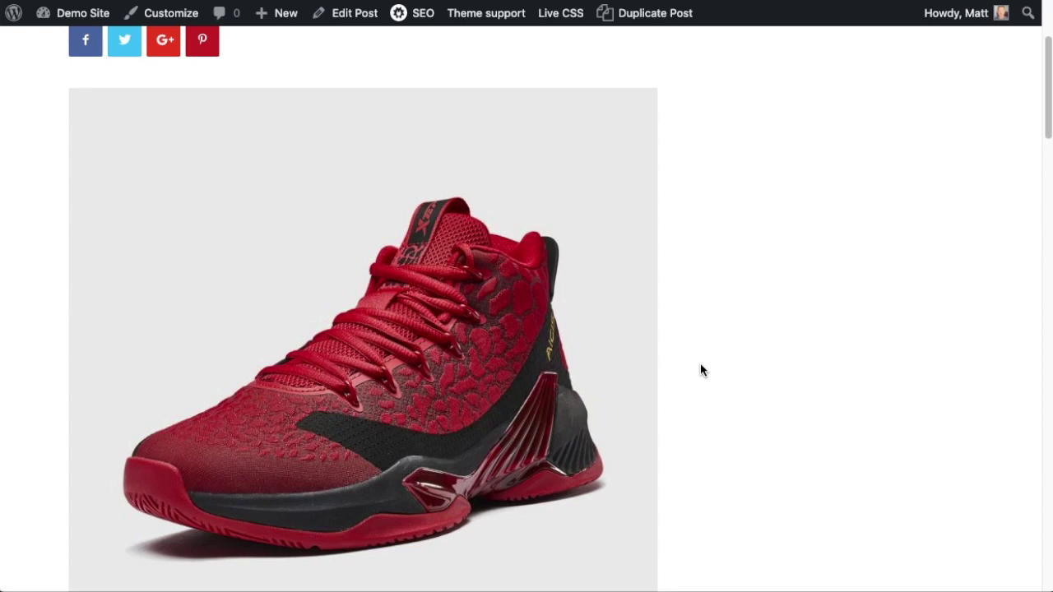
scroll(700, 364, down, 5)
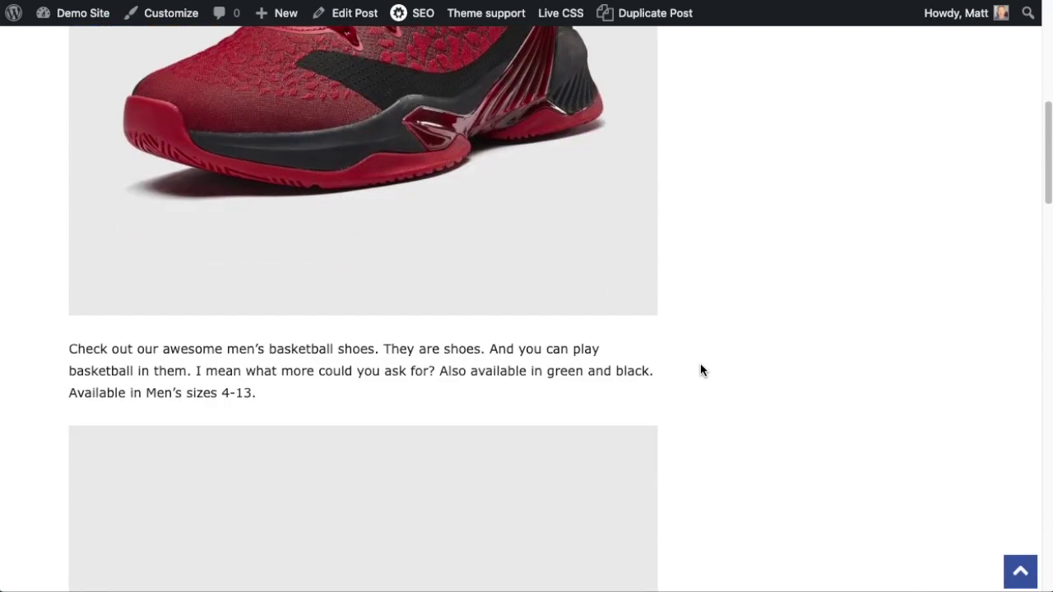
scroll(655, 409, down, 4)
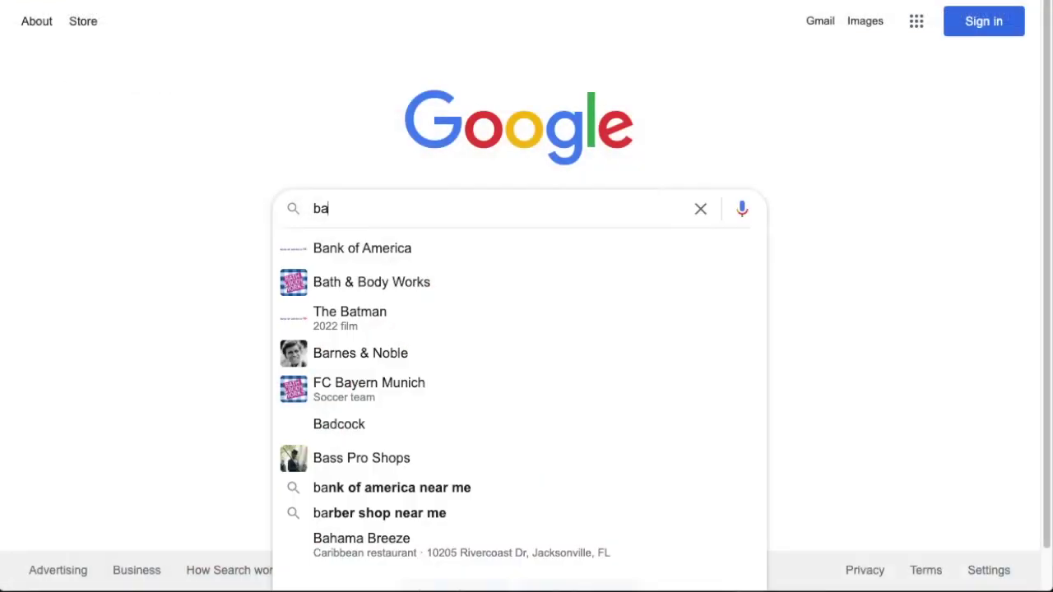
Step: Search Google for 'basketball shoes'
text(sketba)
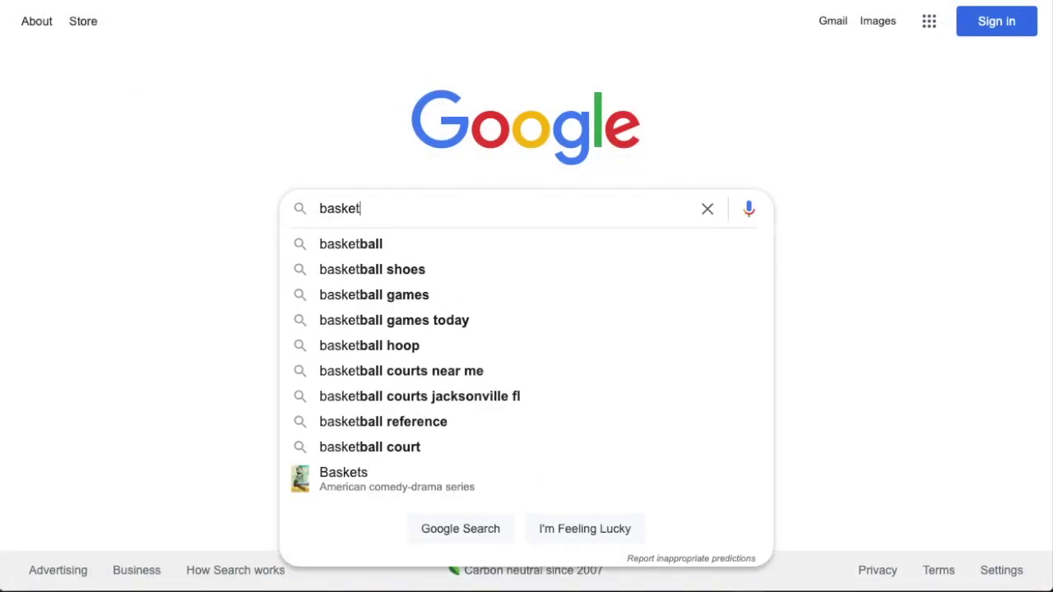
text(ll shoes)
key(Return)
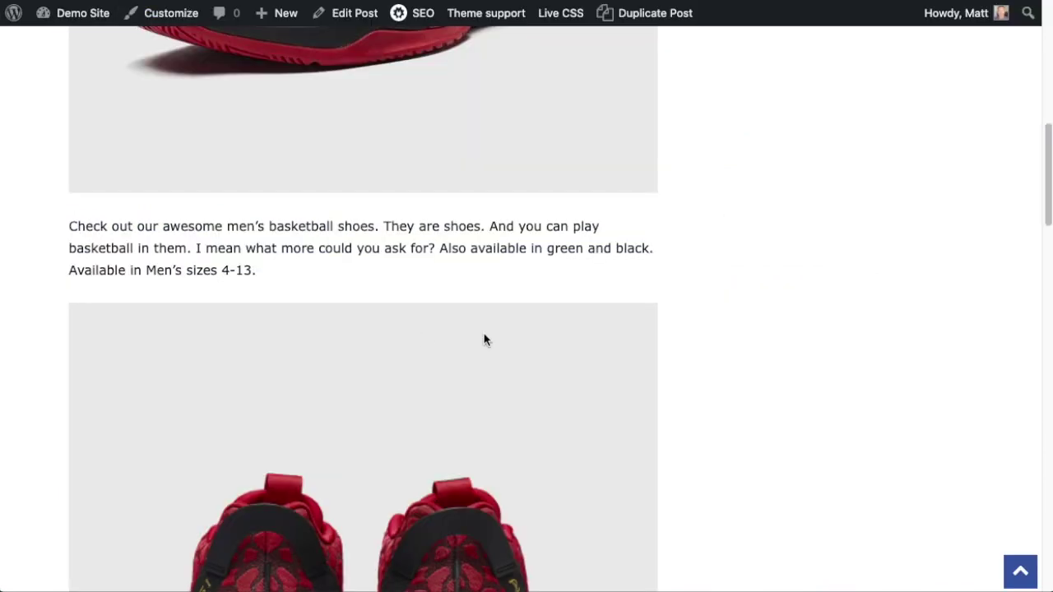
scroll(484, 338, up, 5)
Step: Scroll the Men's Basketball Shoes post to review its red shoe photo and description
scroll(484, 338, down, 1)
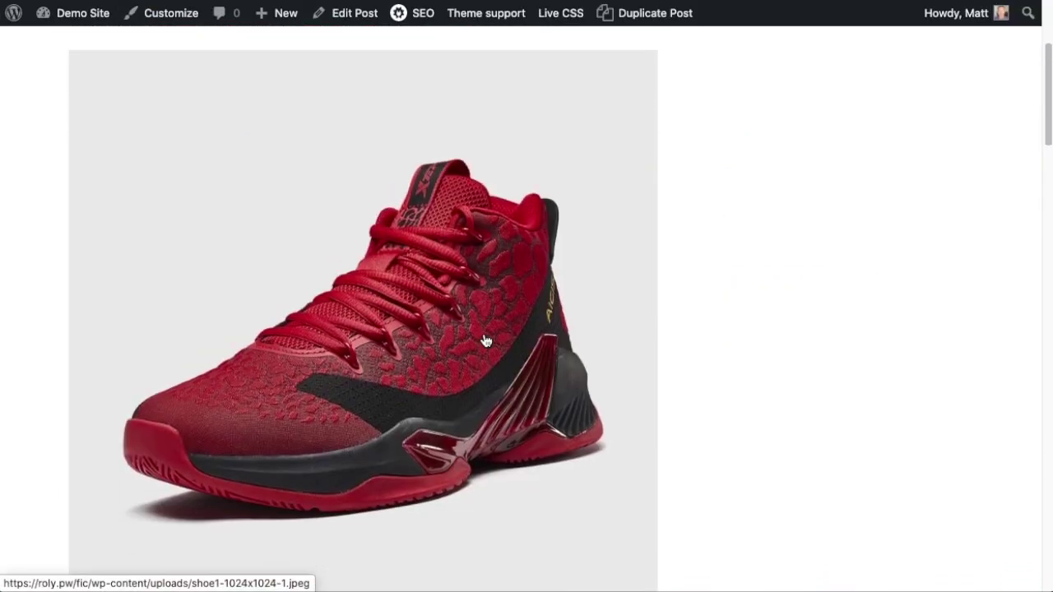
scroll(486, 340, down, 5)
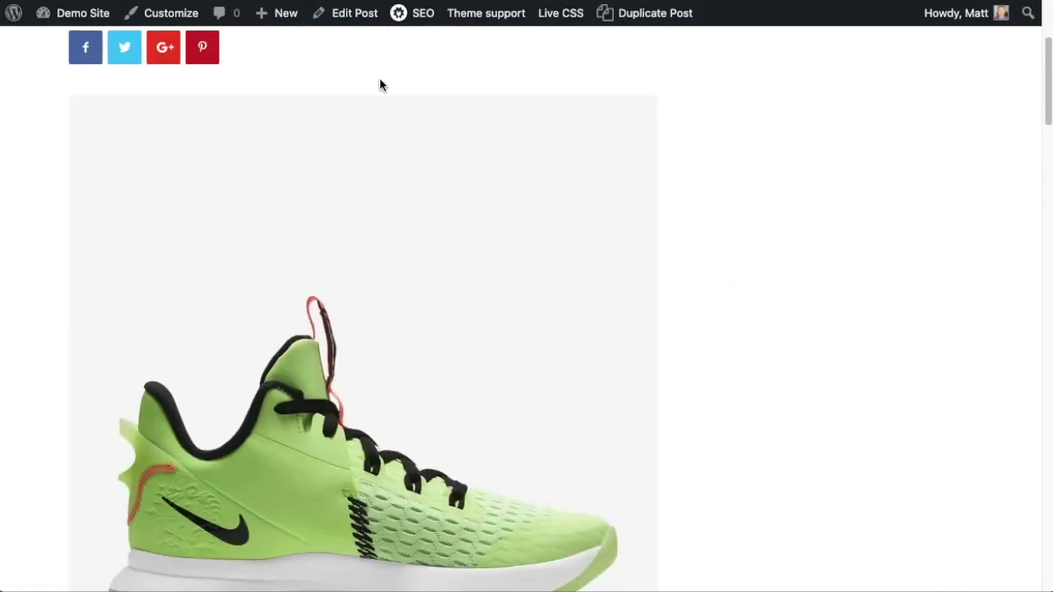
scroll(461, 108, up, 5)
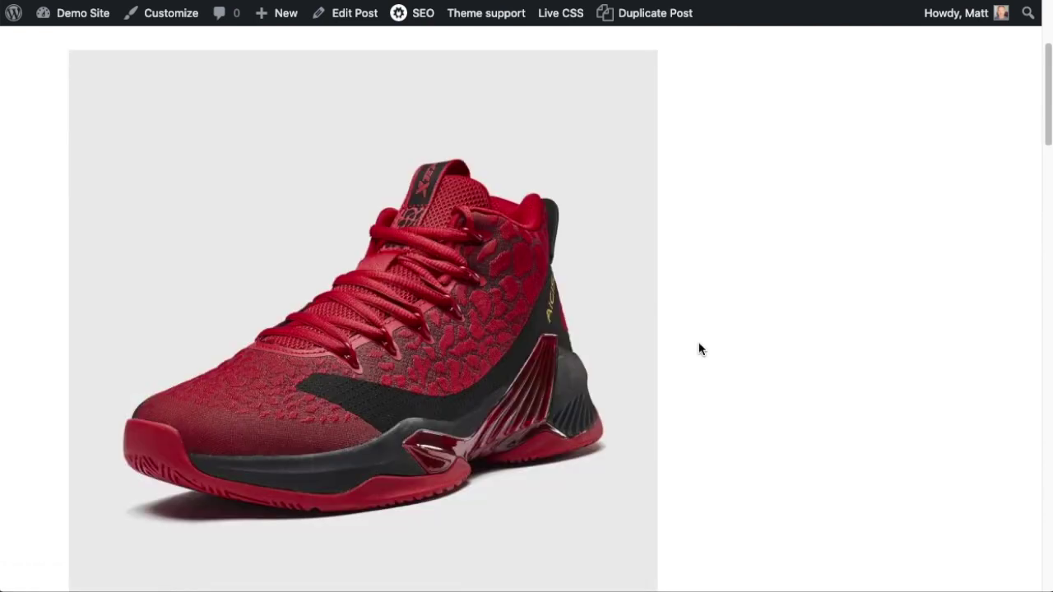
scroll(698, 348, down, 5)
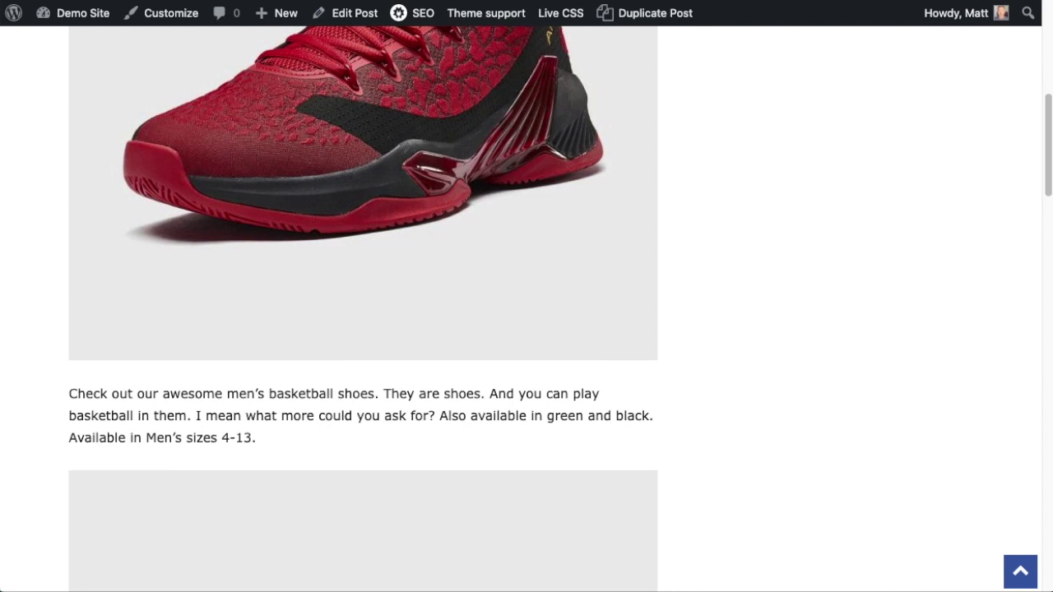
scroll(501, 413, up, 10)
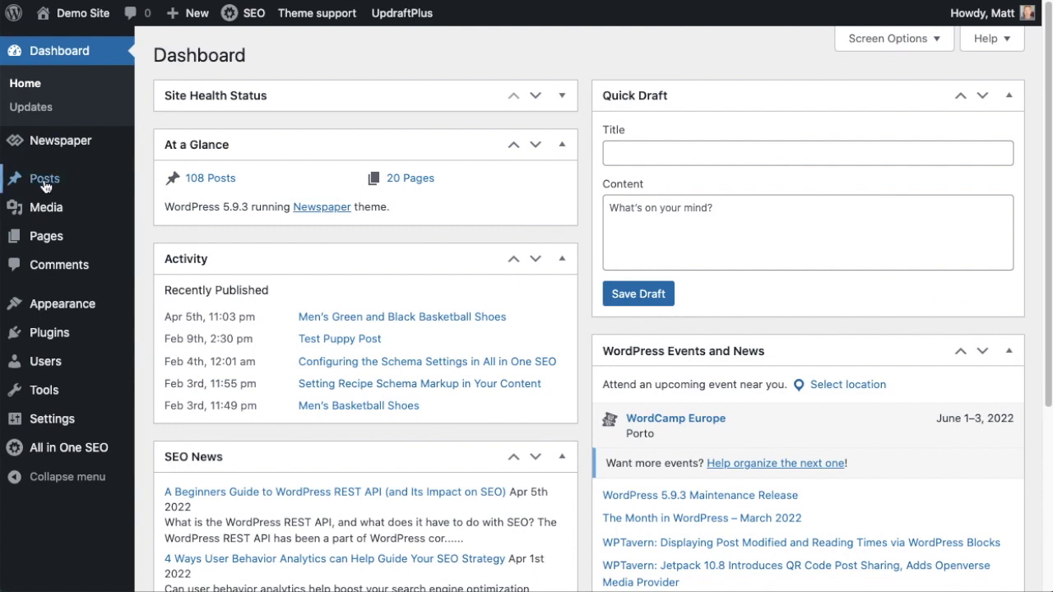
Step: Open Men's Basketball Shoes in the block editor from the admin Posts list
mouse_move(46, 186)
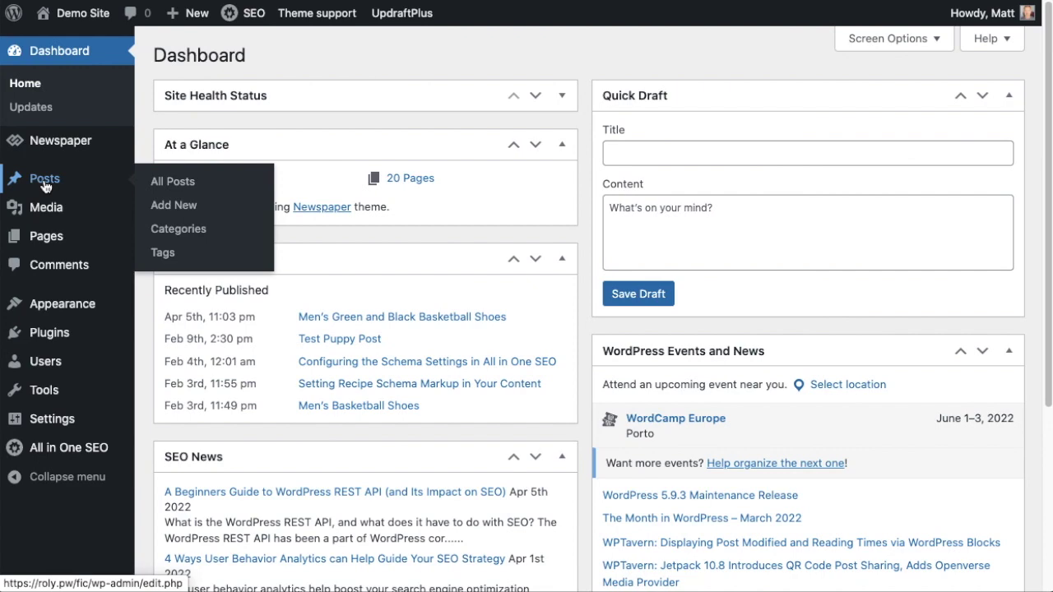
click(45, 186)
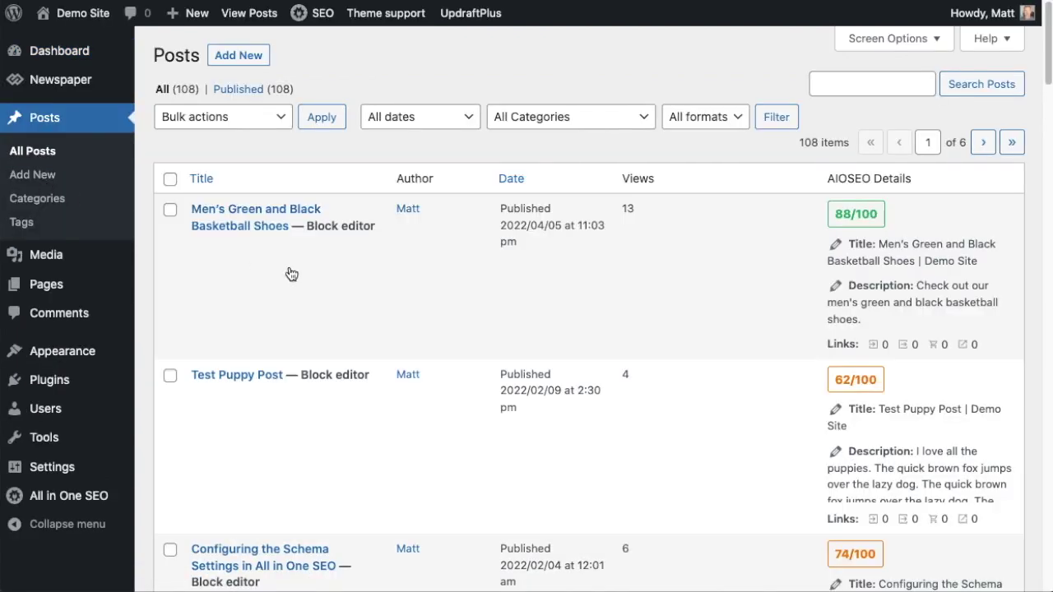
scroll(323, 308, down, 8)
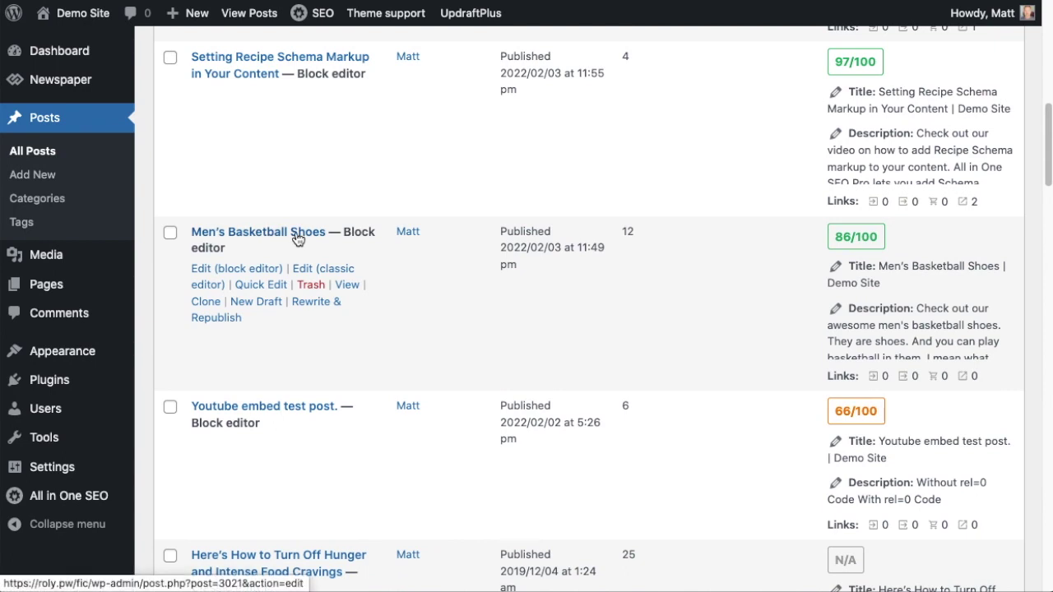
click(300, 238)
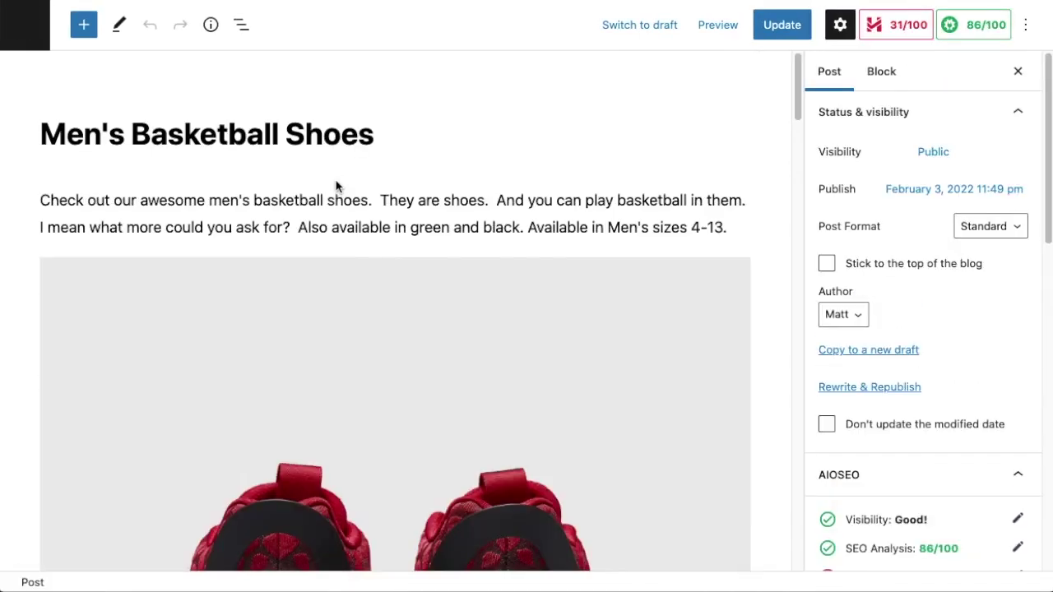
Step: Link the words 'green and black' to the Men's Green and Black Basketball Shoes post
scroll(336, 183, down, 10)
scroll(336, 187, down, 8)
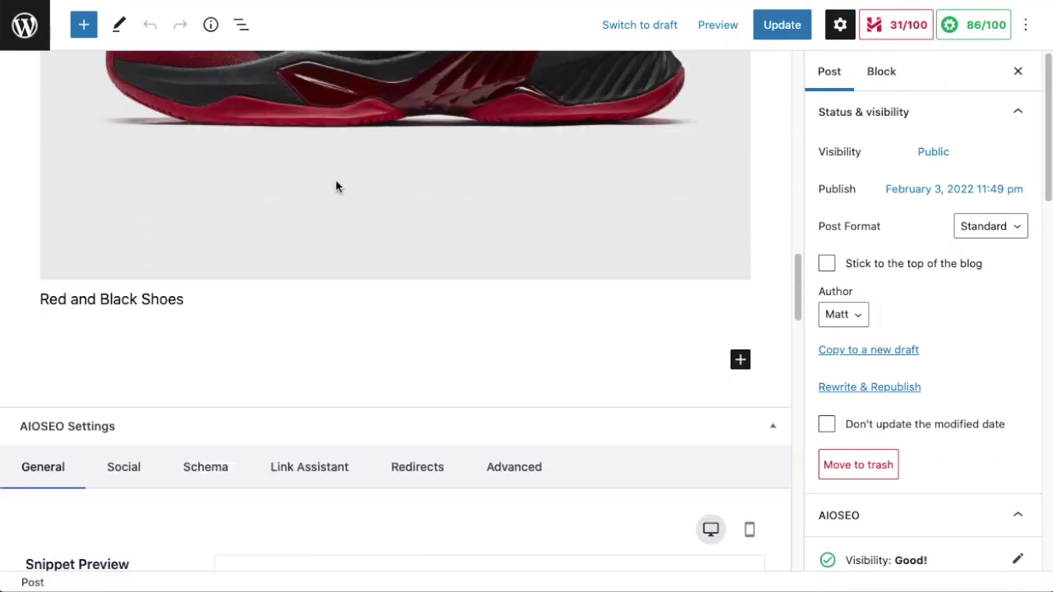
scroll(336, 187, up, 4)
scroll(338, 188, up, 15)
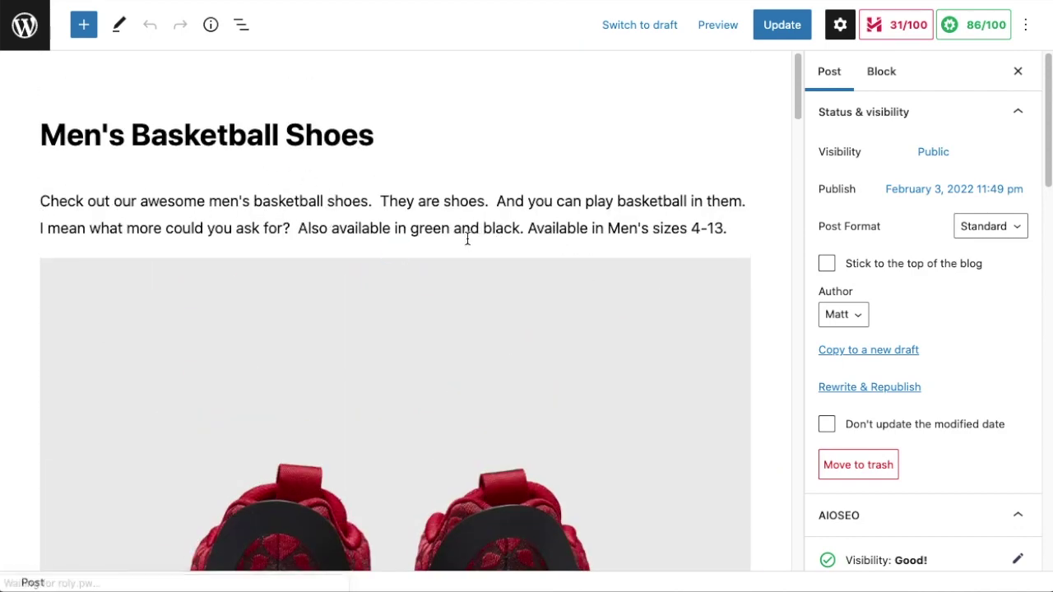
drag(410, 228, 528, 231)
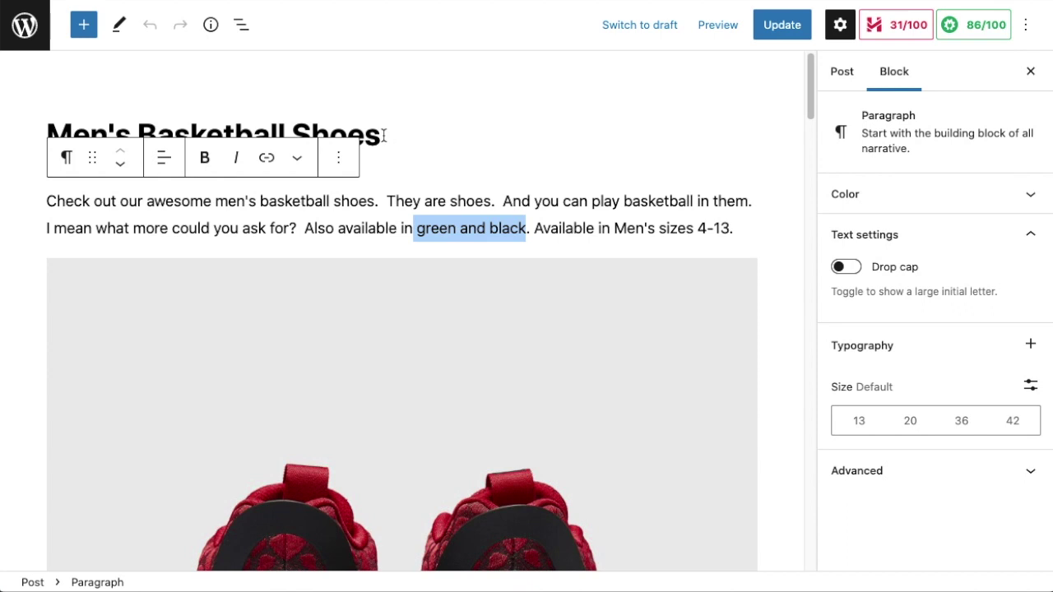
click(271, 159)
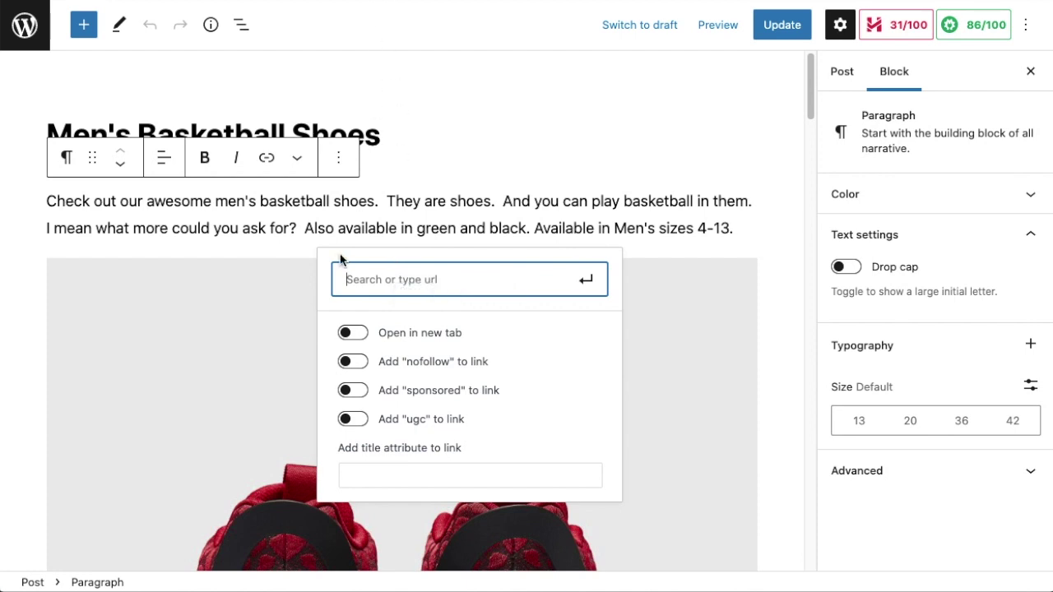
text(gee)
key(BackSpace)
key(BackSpace)
text(reen)
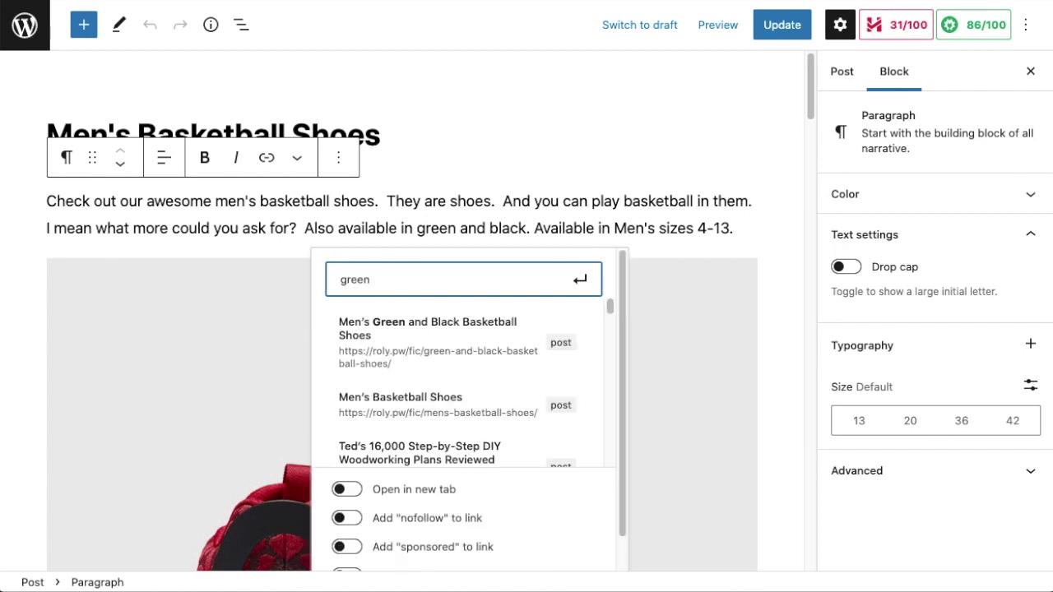
click(421, 349)
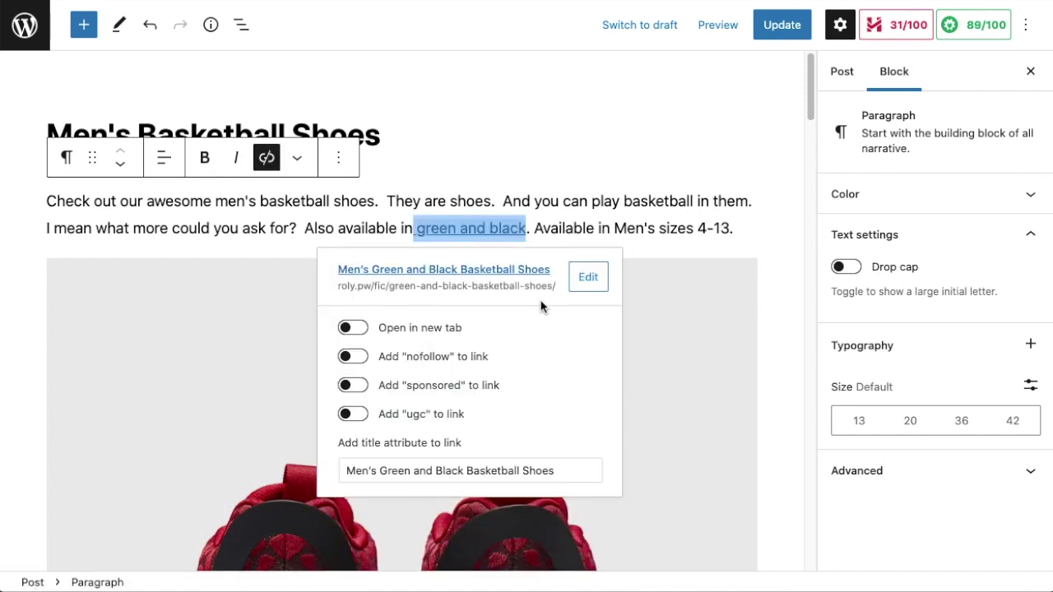
Step: Save the post, then remove the 'green and black' link and update it again
click(679, 305)
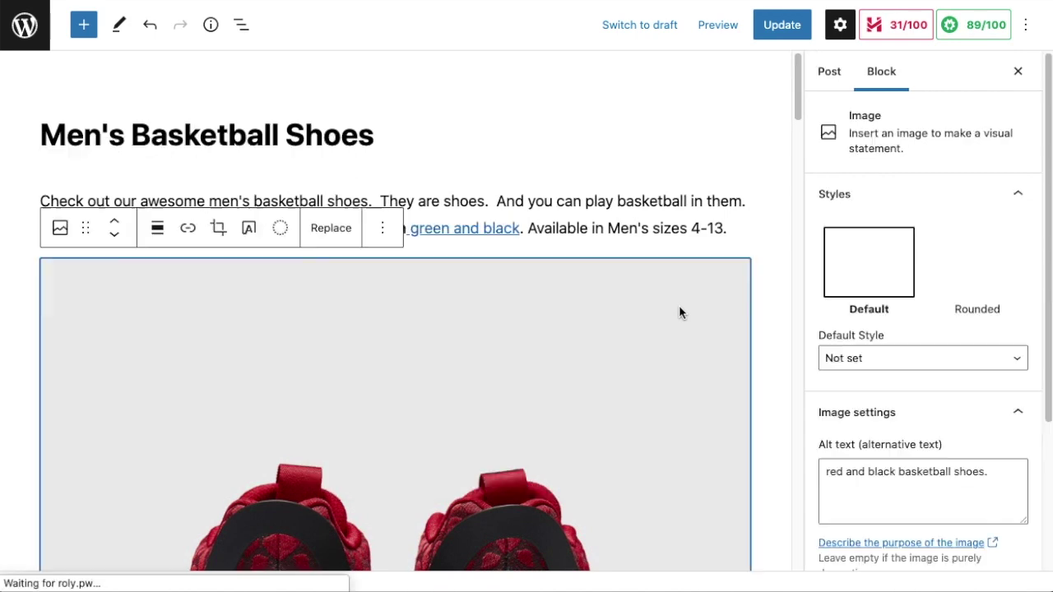
click(775, 276)
key(ctrl+s)
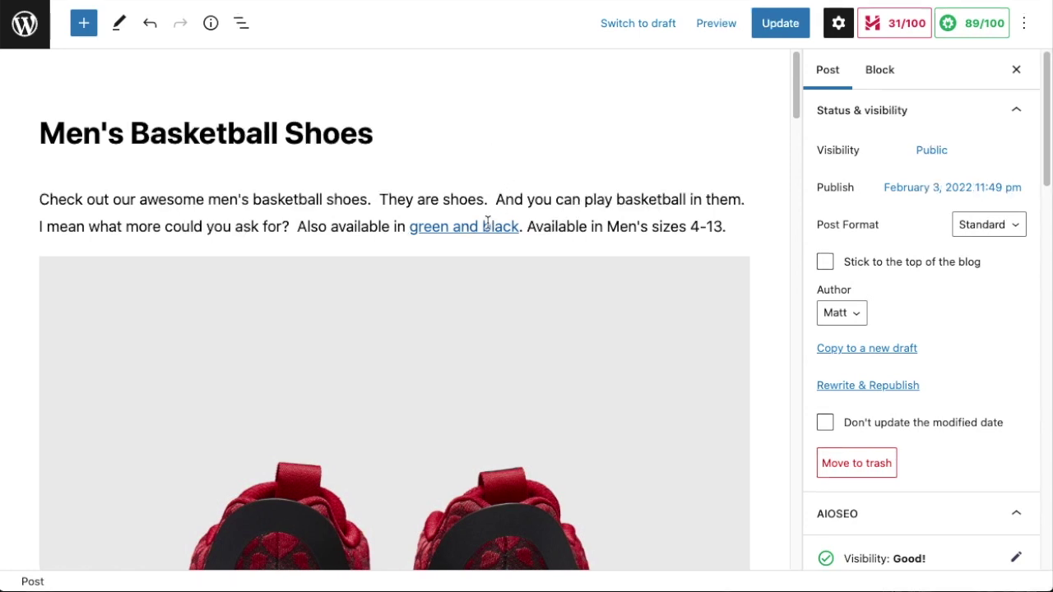
click(487, 228)
click(265, 155)
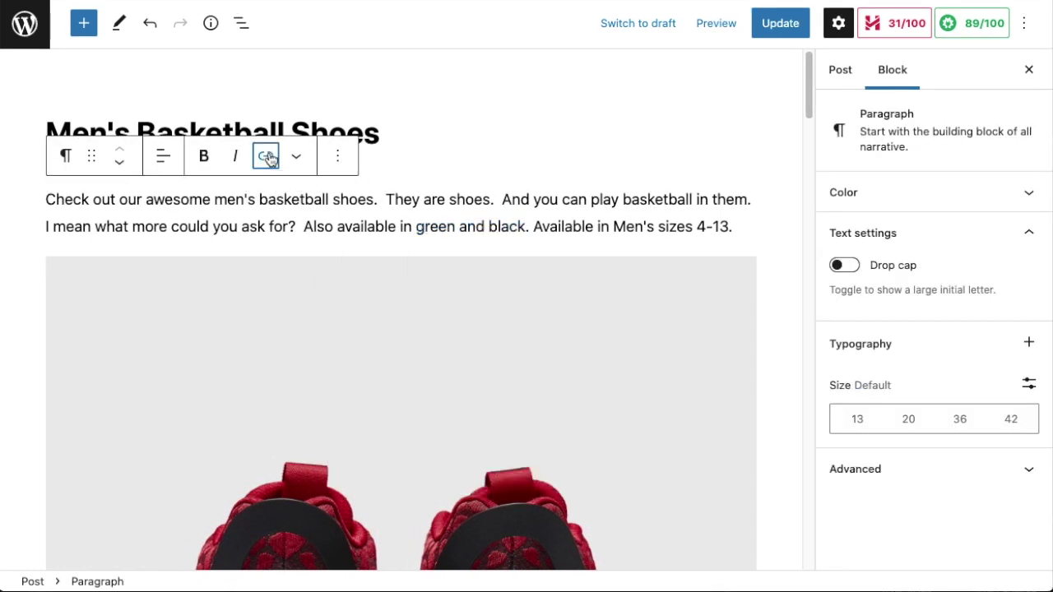
click(496, 172)
click(788, 23)
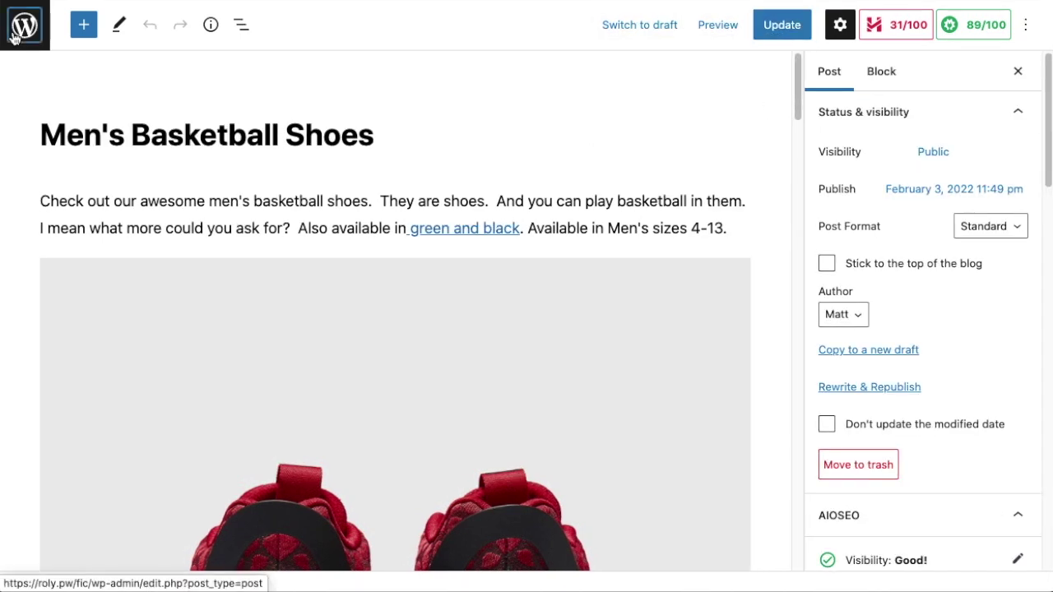
Step: Return to the posts list and go to All in One SEO's Link Assistant
click(14, 37)
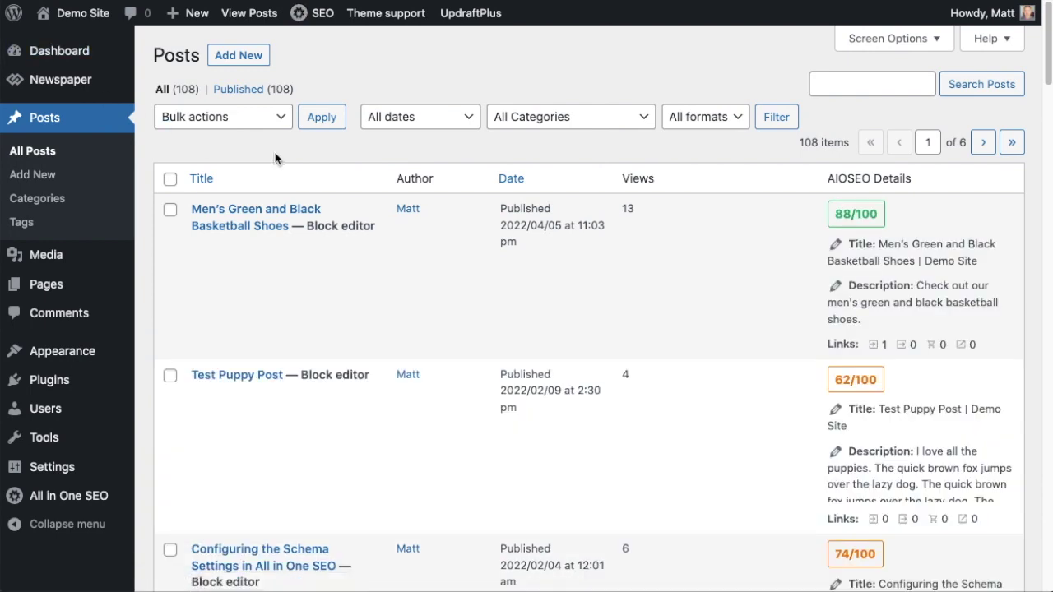
mouse_move(97, 497)
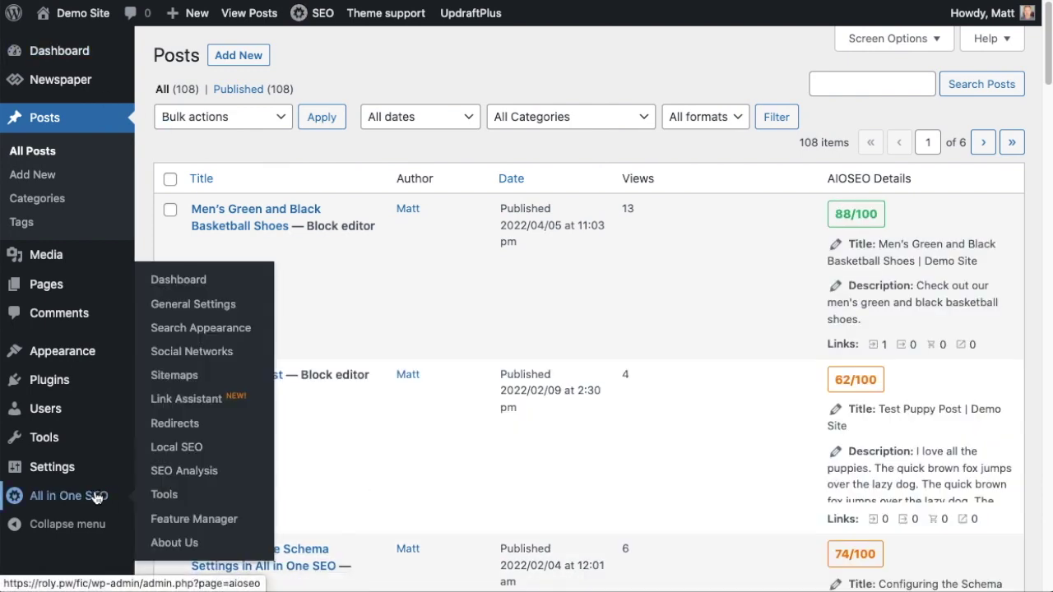
click(176, 402)
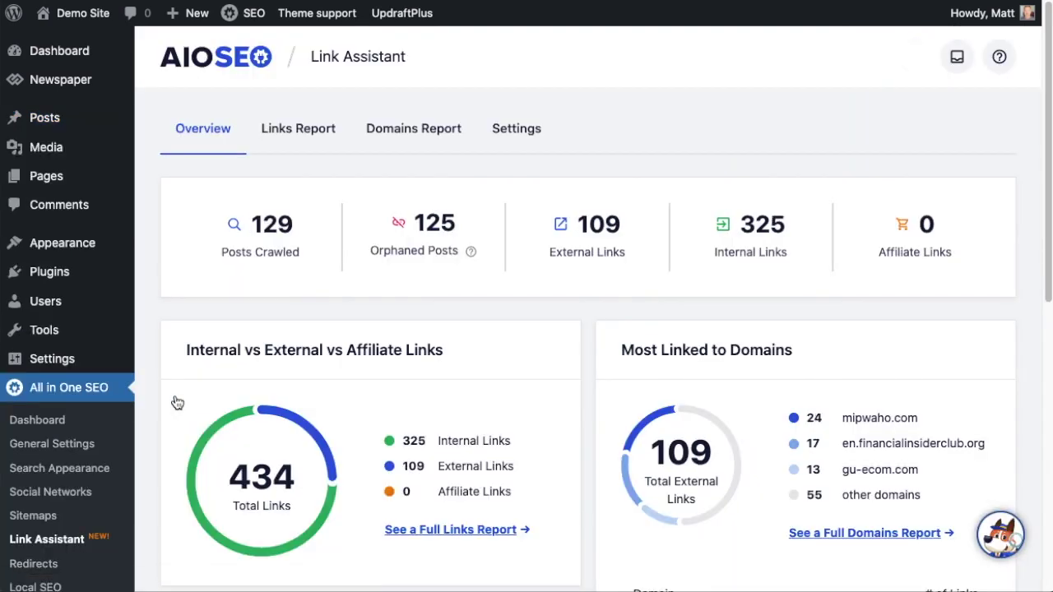
Step: Open the Links Report filtered to Linking Opportunities (20 posts) and focus the search box
click(302, 130)
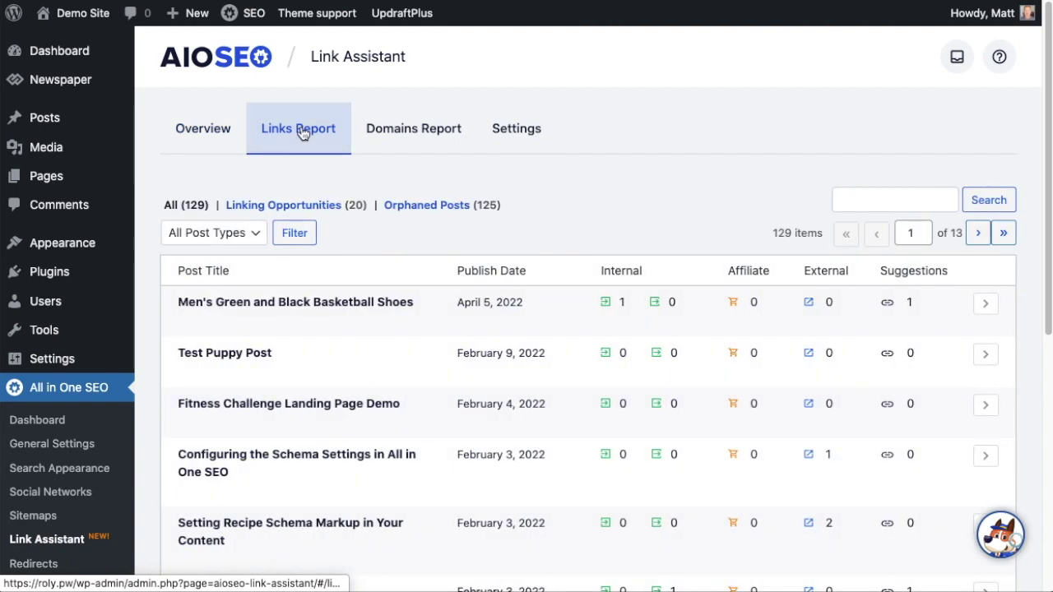
click(302, 207)
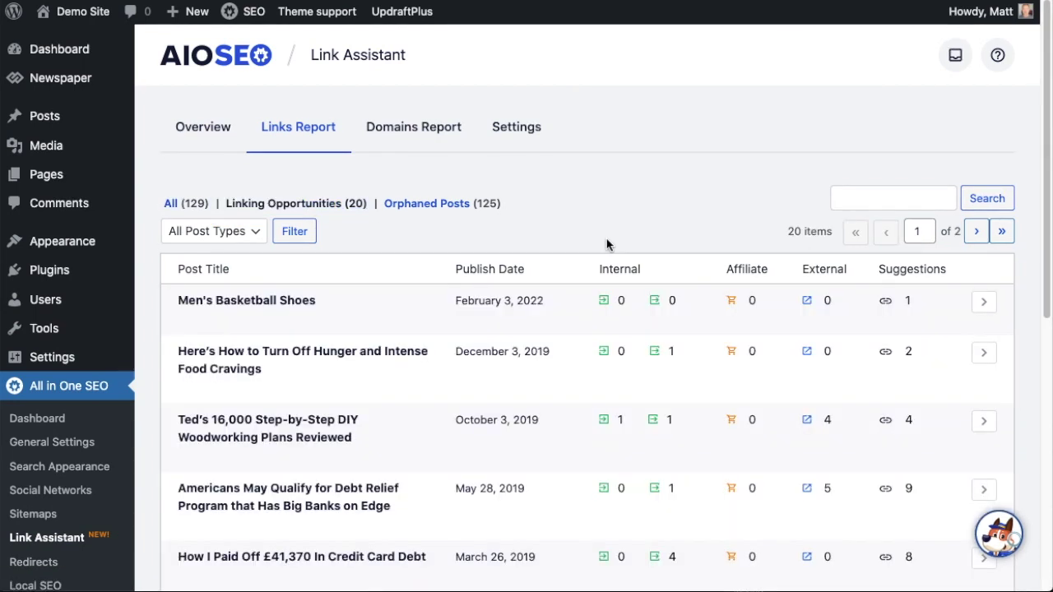
click(852, 201)
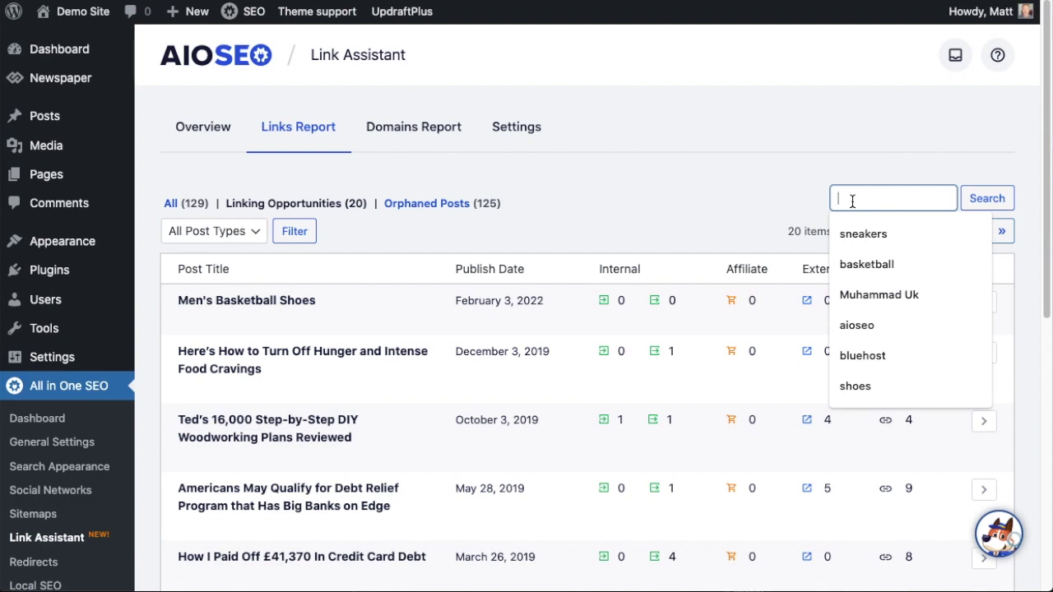
Step: Search the linking opportunities for 'basketball', narrowing the list to 2 posts
click(854, 259)
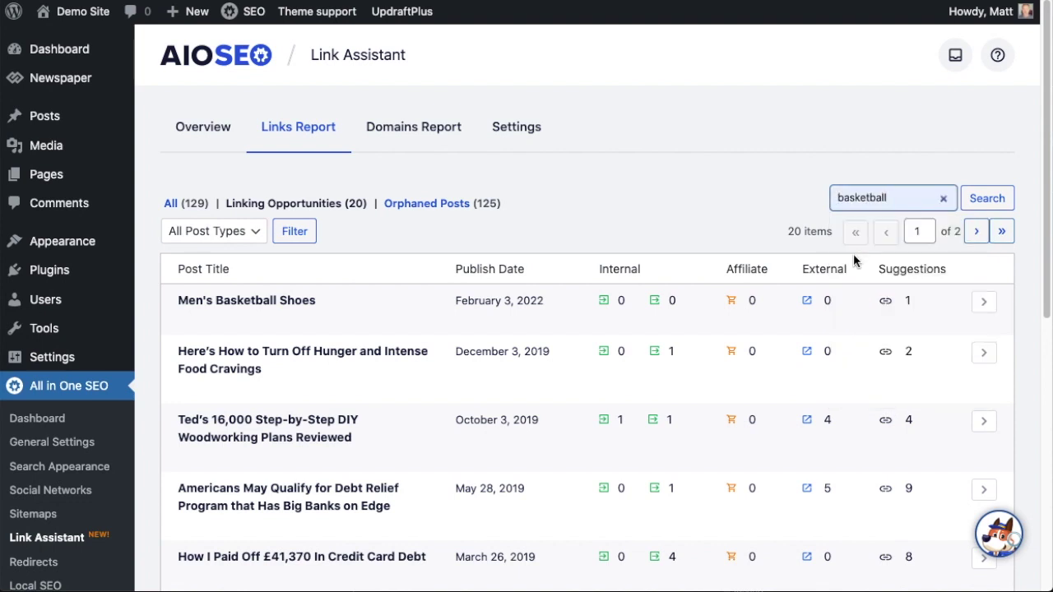
click(976, 206)
click(977, 206)
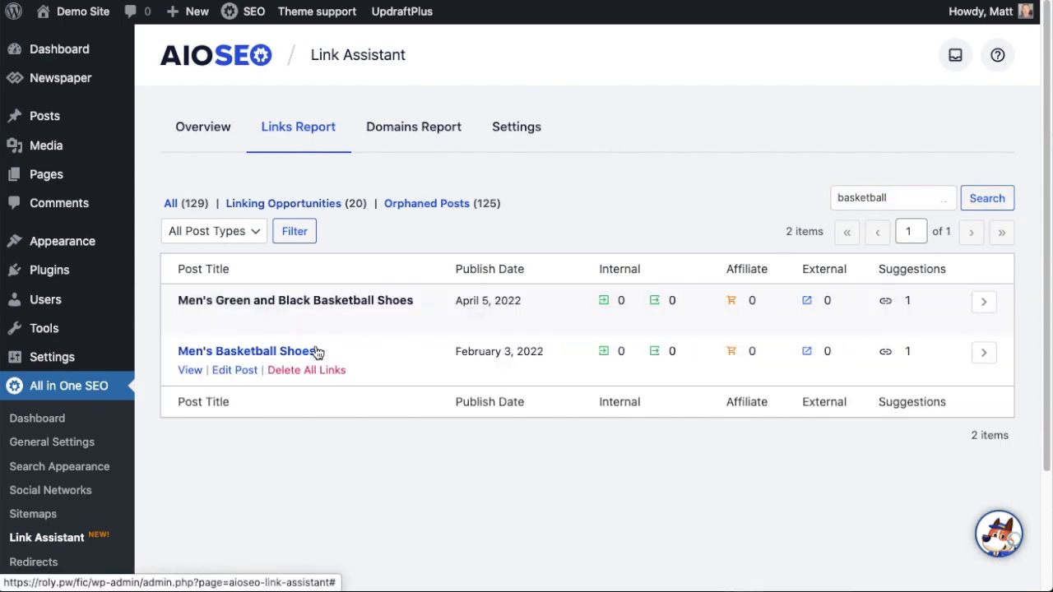
Step: Show Men's Basketball Shoes' outbound suggestion linking 'green and black' to the green and black shoes post
click(886, 351)
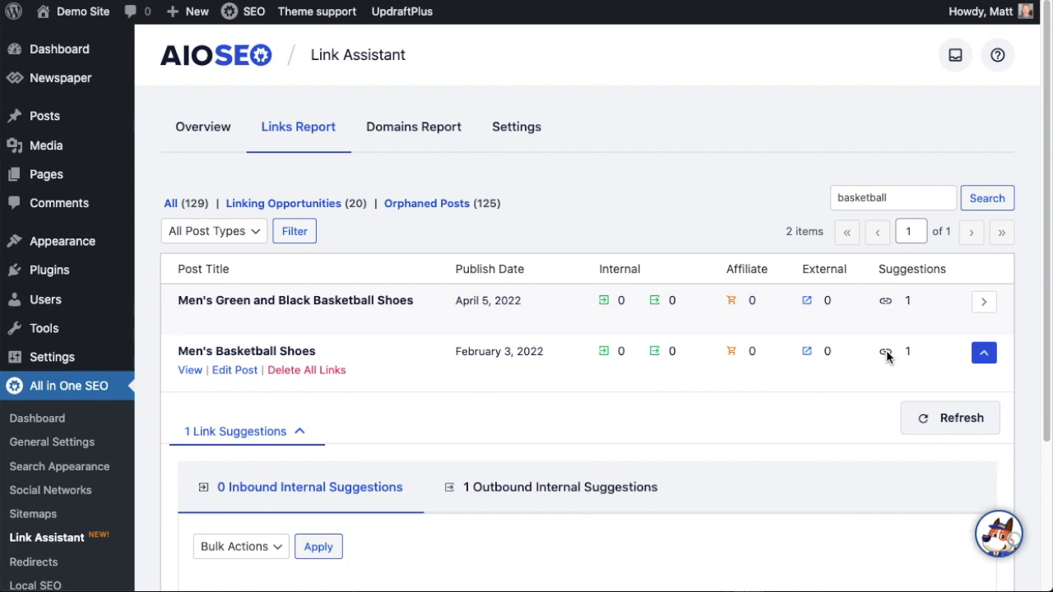
scroll(887, 357, down, 2)
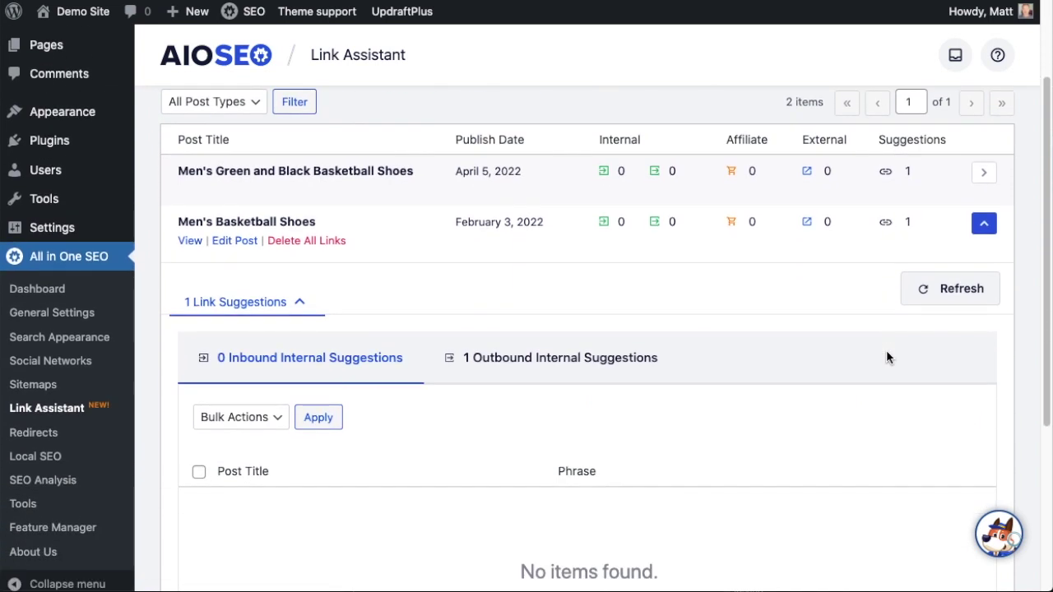
click(494, 370)
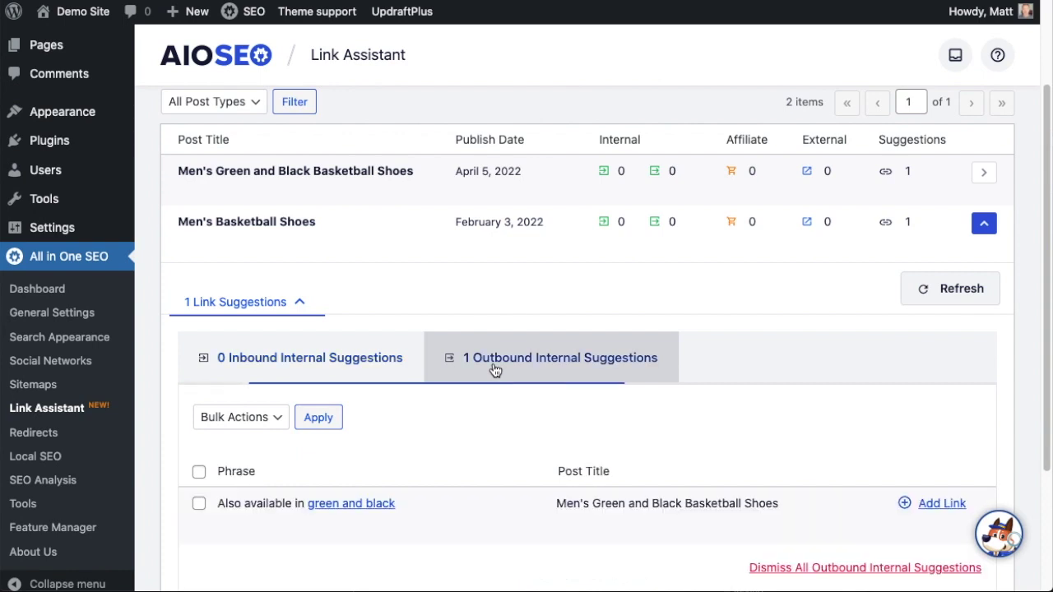
scroll(822, 349, down, 3)
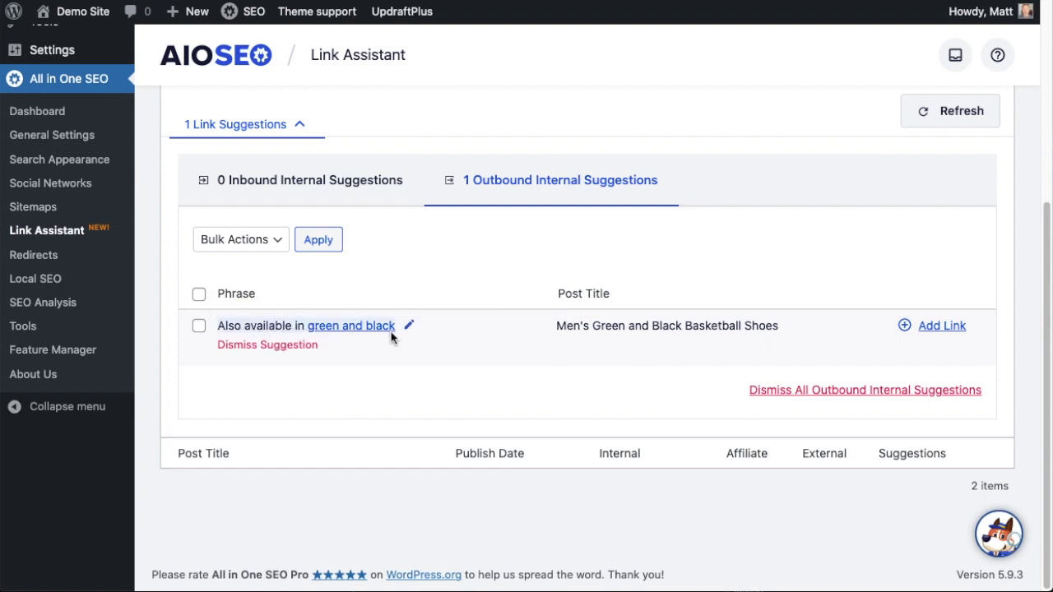
mouse_move(348, 329)
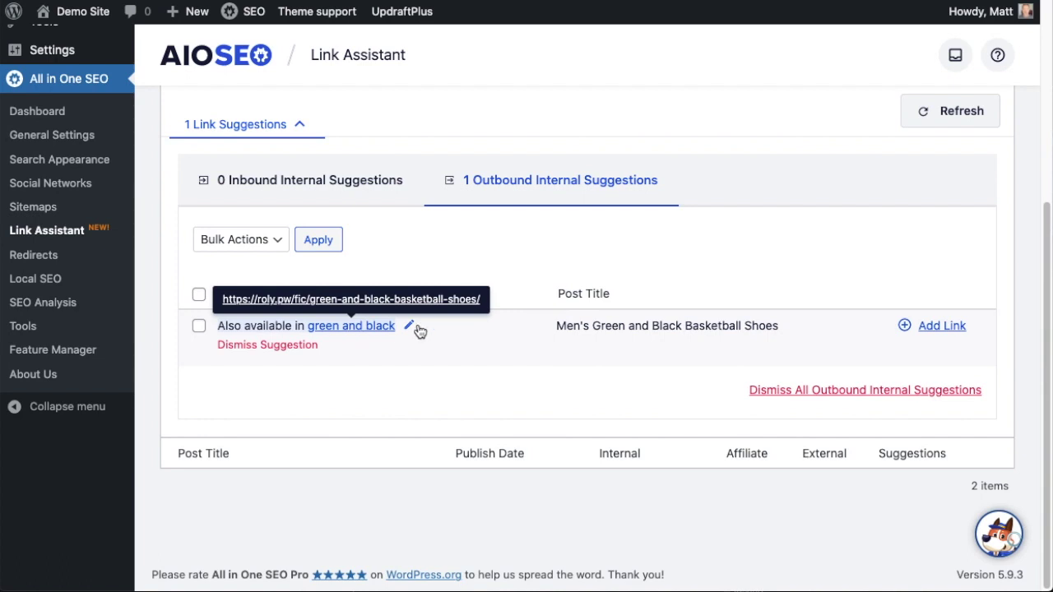
mouse_move(605, 321)
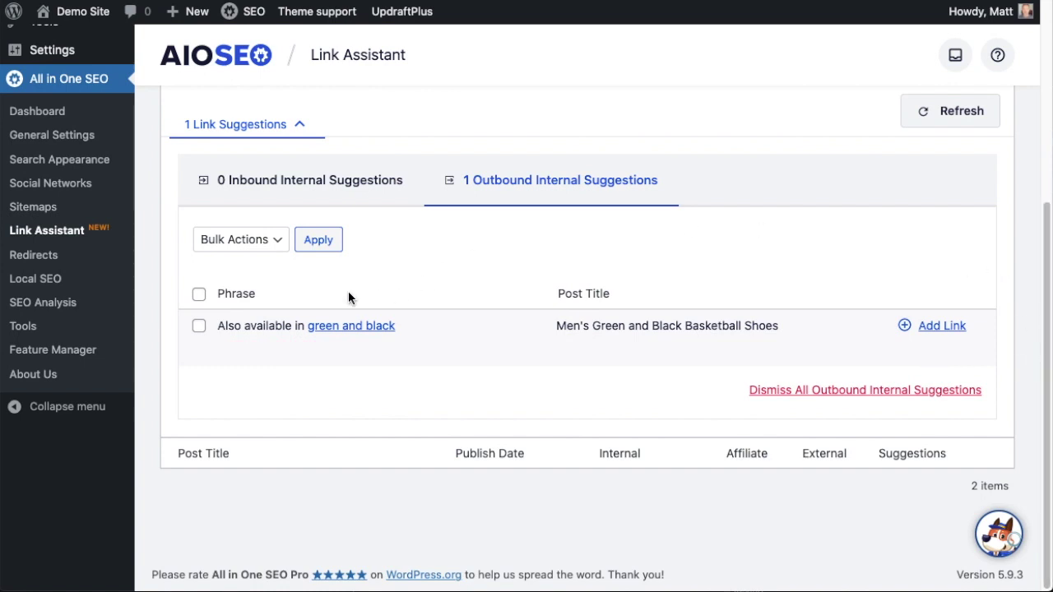
Step: Add the 'green and black' suggested link and reload Linking Opportunities, now 19 posts
click(956, 327)
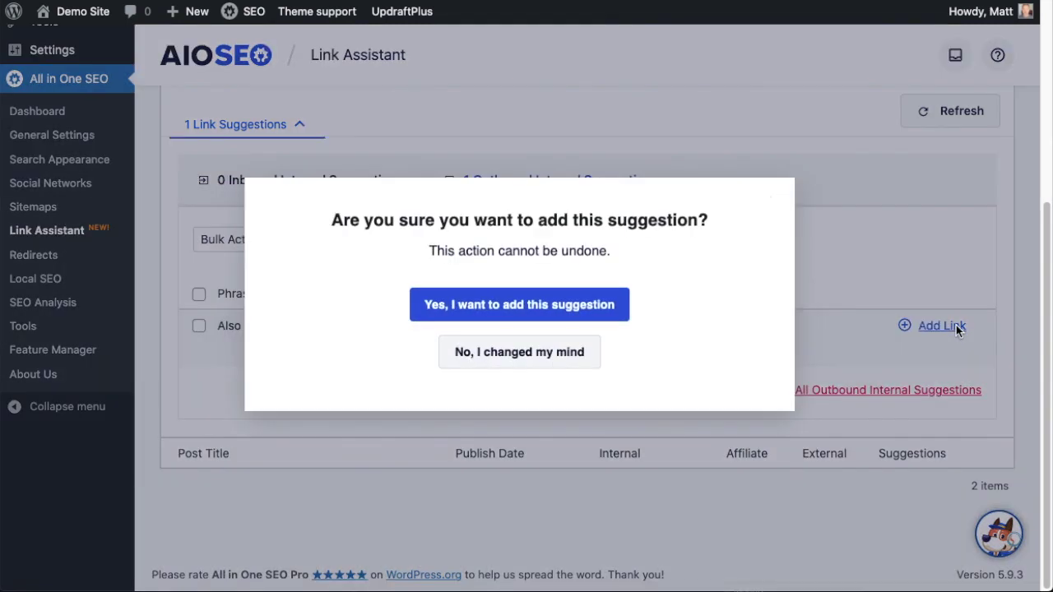
click(574, 305)
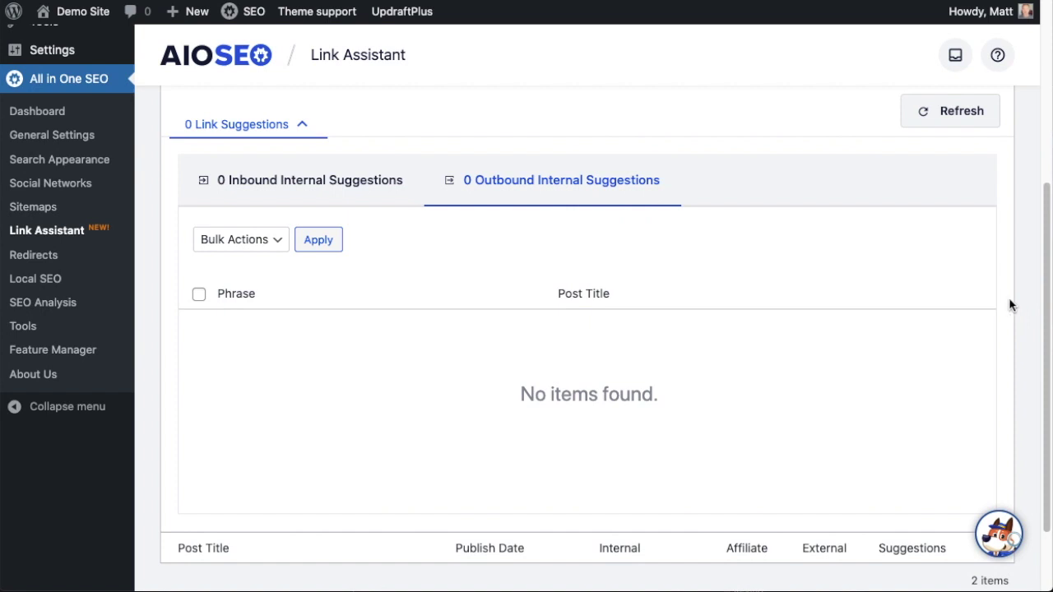
scroll(1010, 305, up, 3)
click(281, 157)
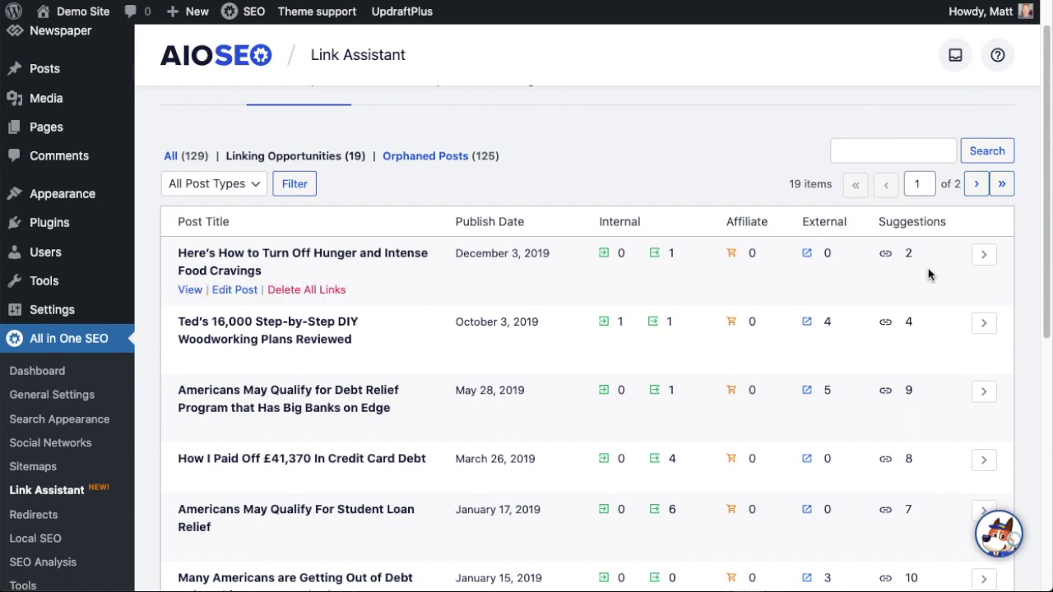
Step: Expand Americans May Qualify for Debt Relief's suggestions and review its five outbound links
scroll(928, 274, down, 1)
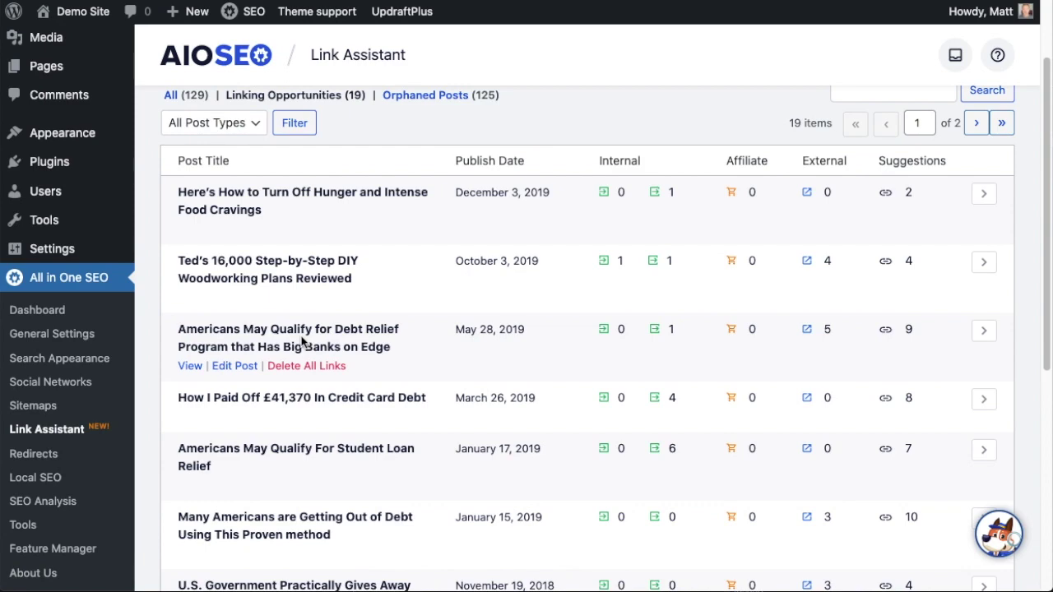
click(889, 331)
scroll(877, 363, down, 3)
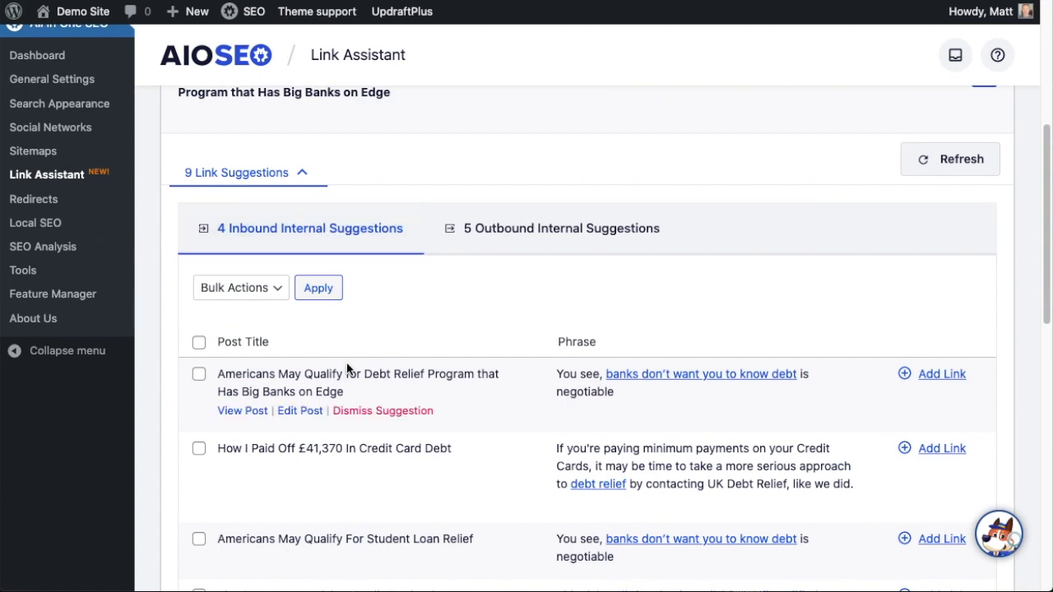
click(539, 231)
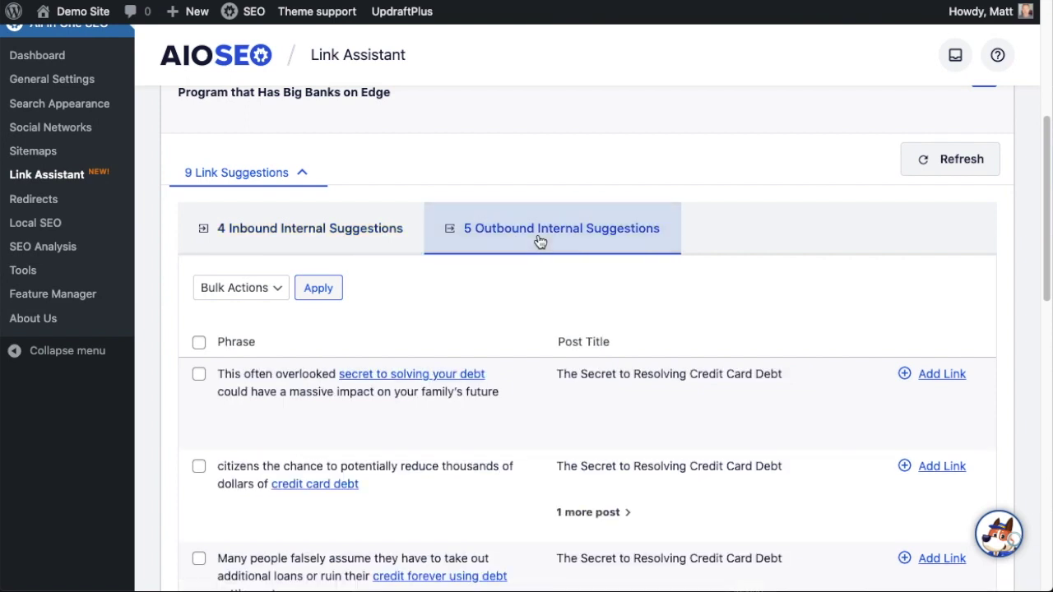
scroll(539, 241, down, 3)
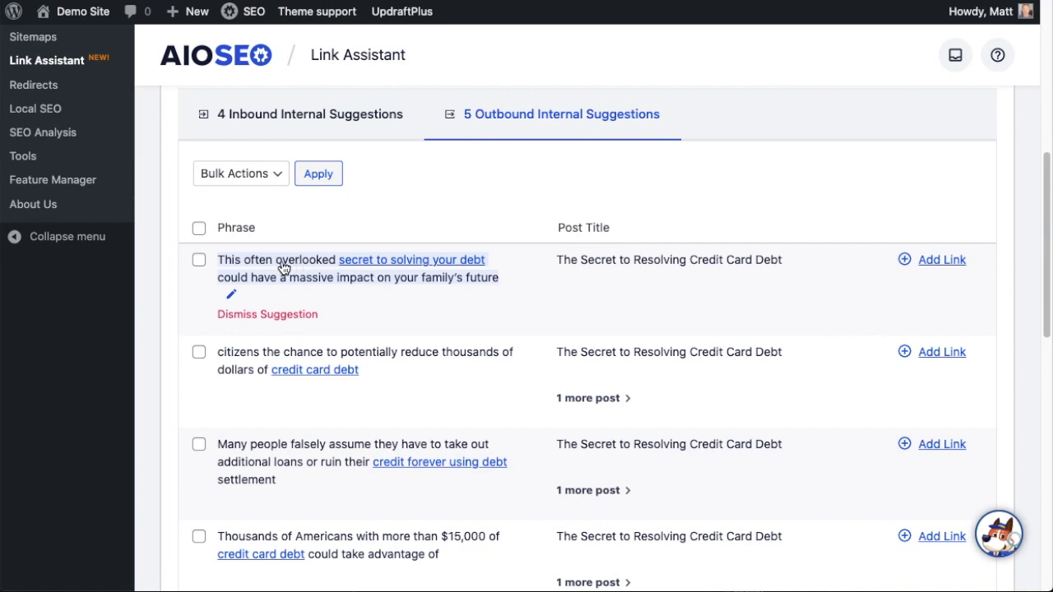
mouse_move(382, 270)
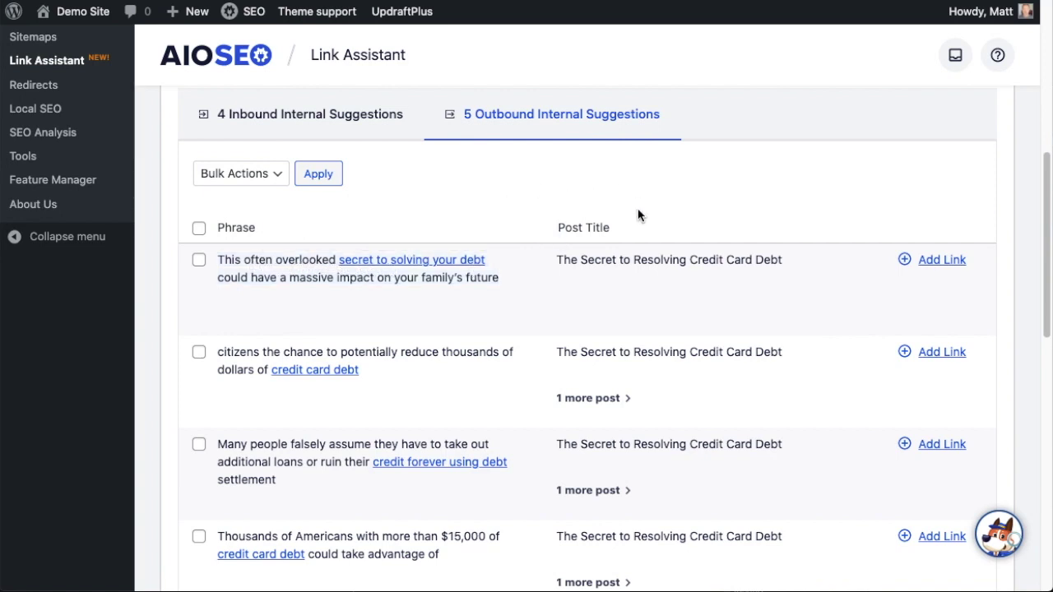
mouse_move(632, 262)
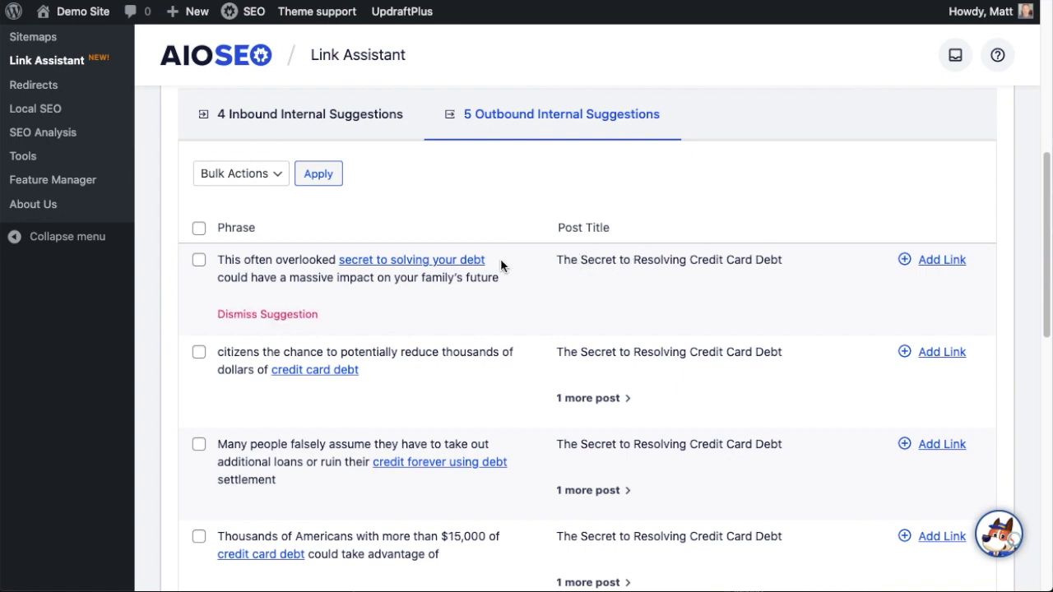
mouse_move(430, 266)
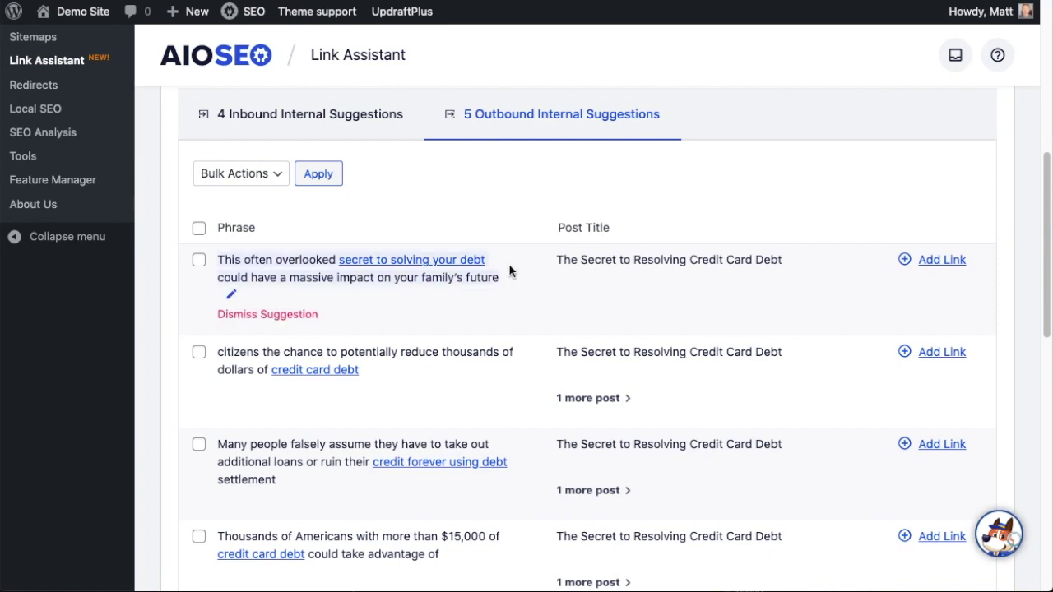
scroll(508, 267, down, 3)
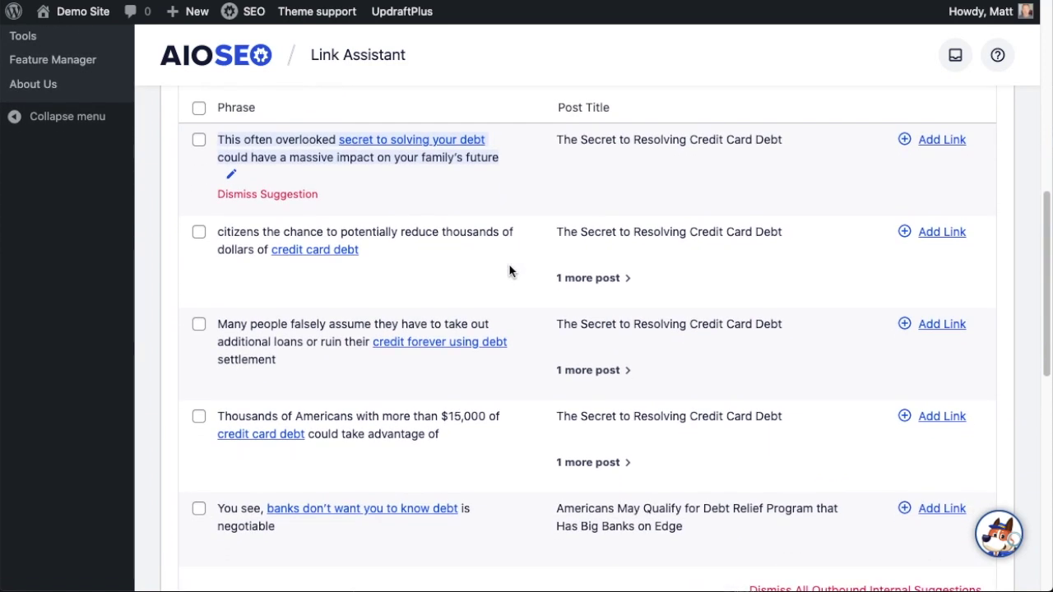
scroll(509, 271, up, 2)
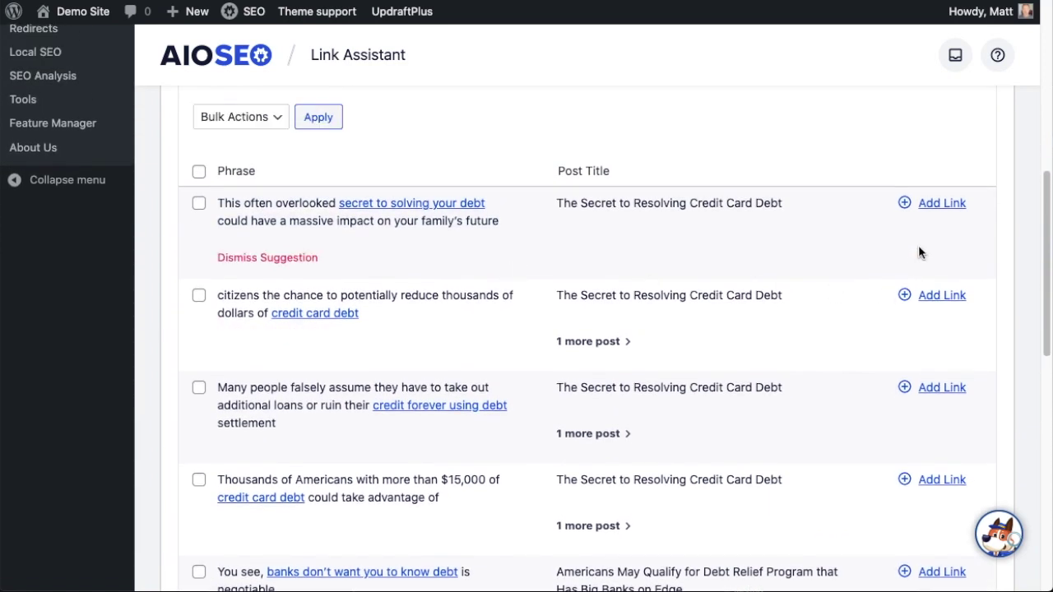
Step: Accept the 'secret to solving your debt' link and dismiss the credit card debt suggestion
click(938, 204)
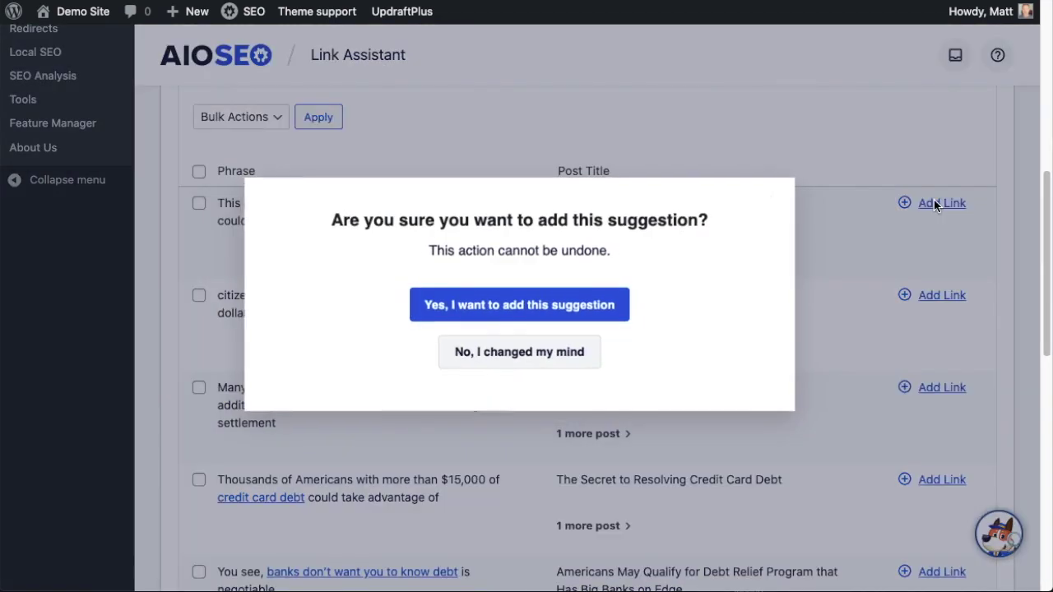
click(591, 306)
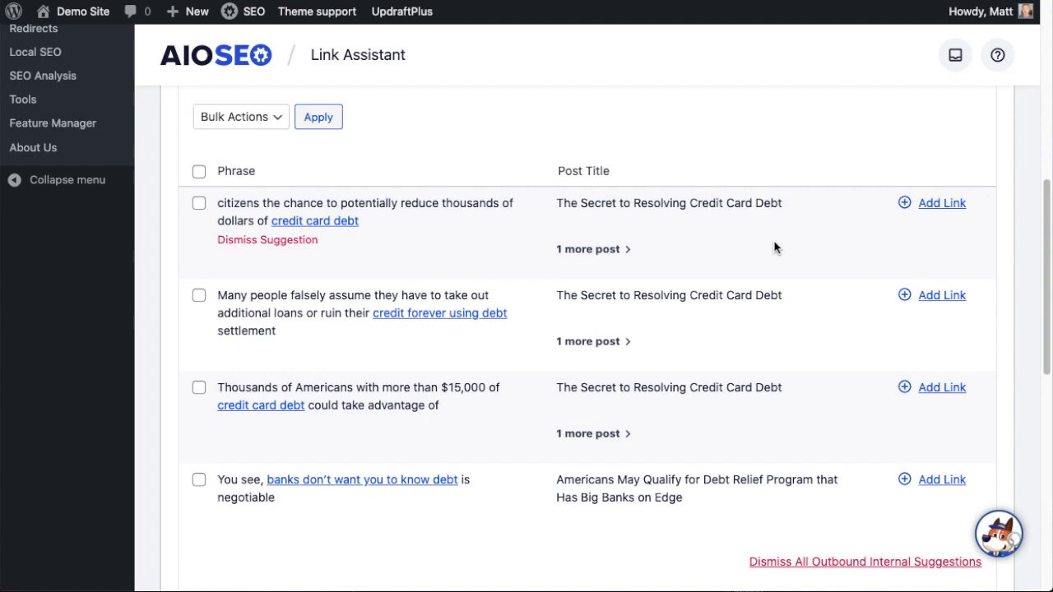
click(285, 243)
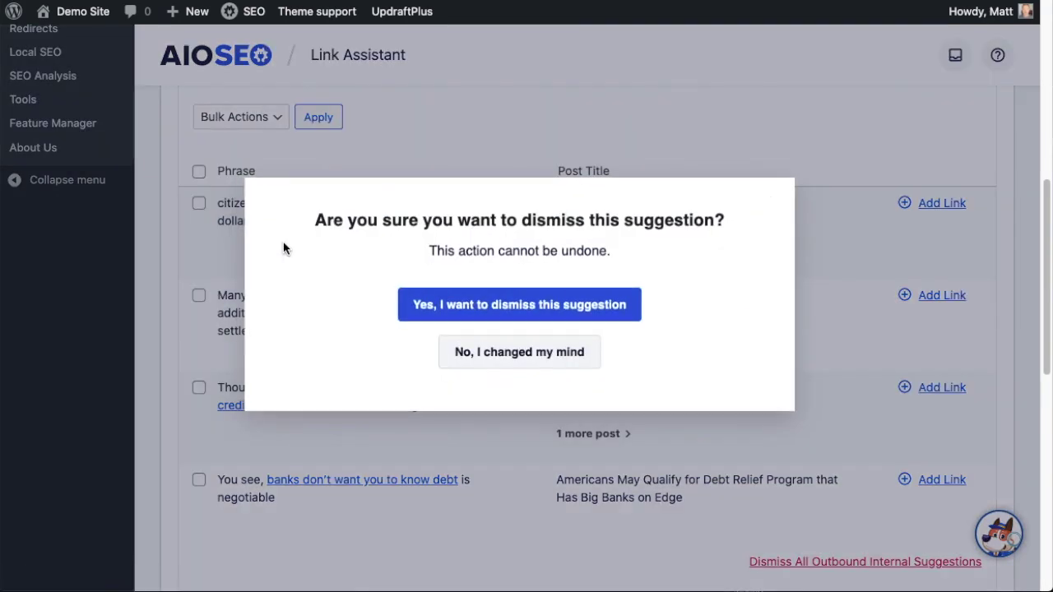
click(465, 307)
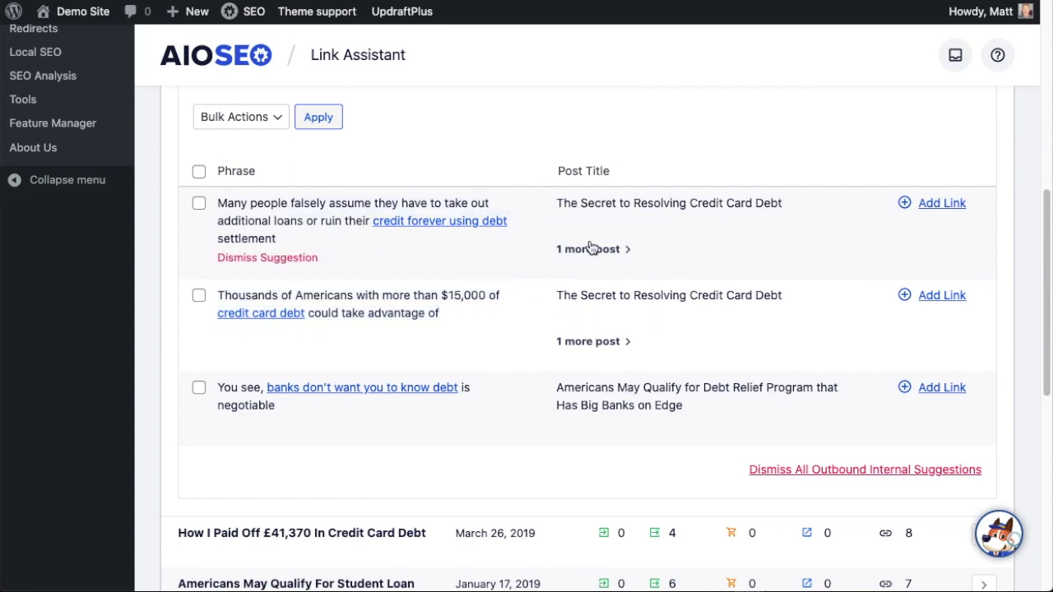
scroll(823, 271, up, 5)
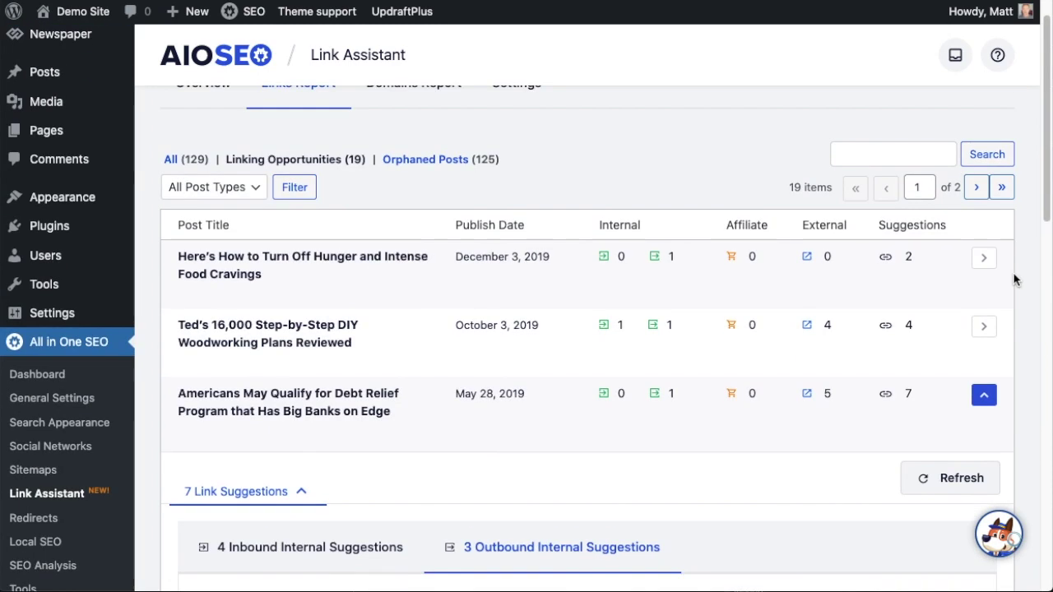